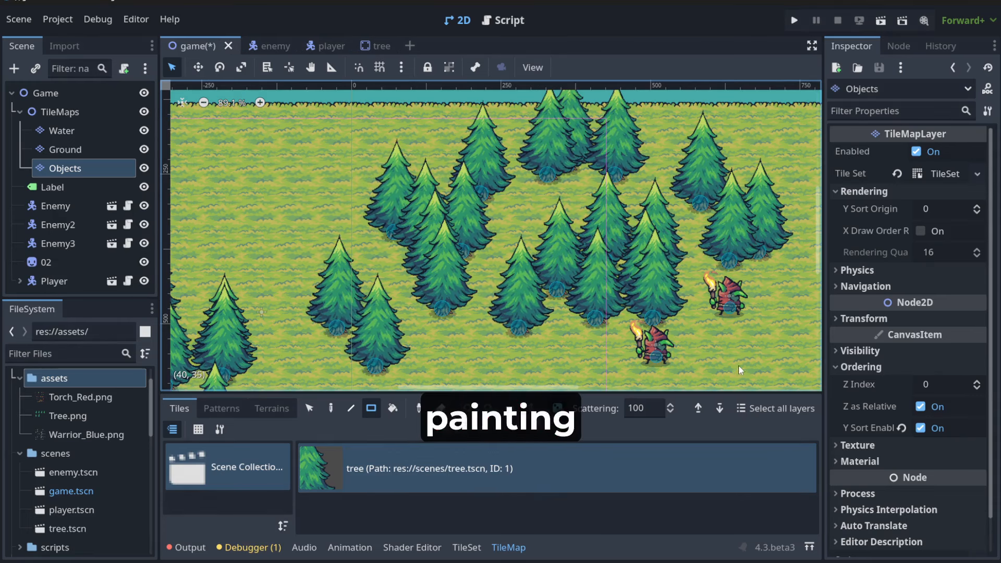
Erase the painted tree tiles and undo so only the single Tree instance remains.
{"action": "right_click_drag", "start_coordinate": [273, 173], "coordinate": [525, 329]}
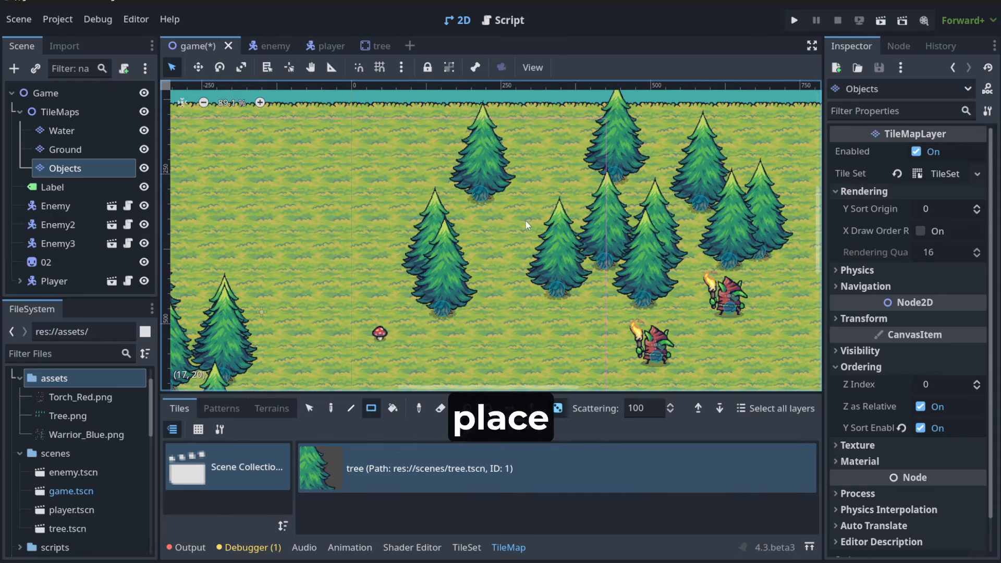
{"action": "key", "text": "ctrl+z"}
{"action": "key", "text": "ctrl+z"}
{"action": "key", "text": "ctrl+z"}
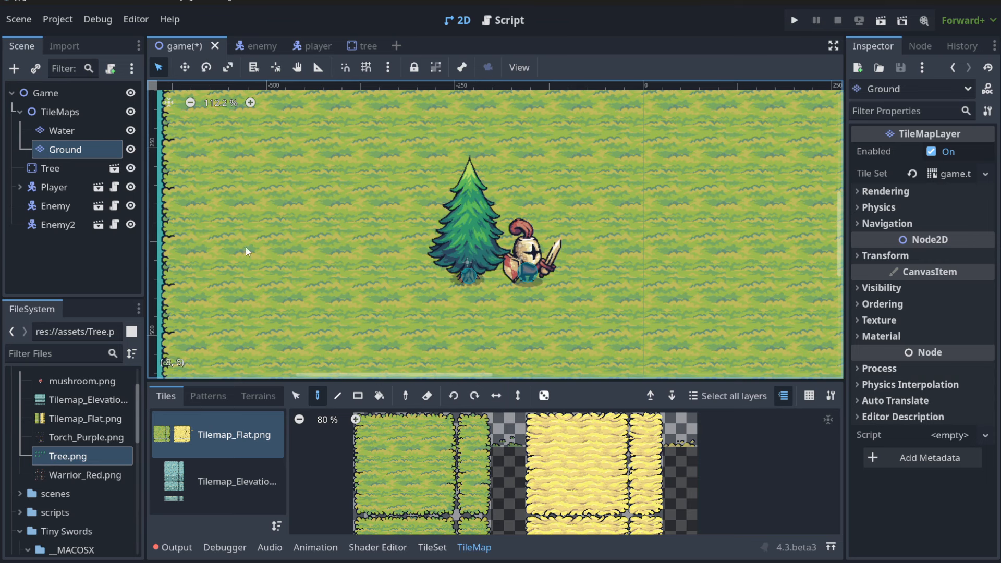
Duplicate the Tree instance into Tree2 and Tree3, moving the knight aside and Tree2 lower left.
{"action": "left_click", "coordinate": [50, 167]}
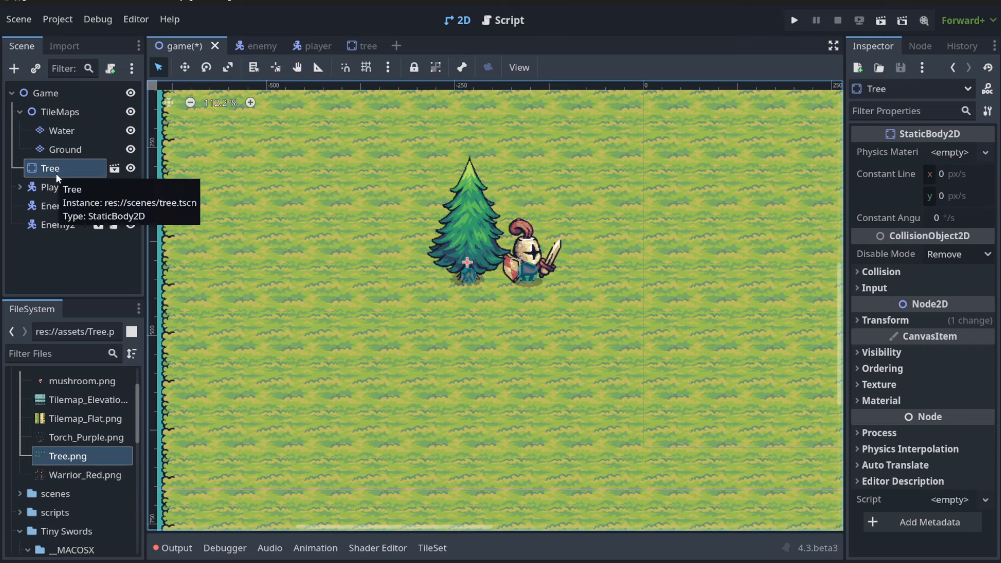
{"action": "key", "text": "ctrl+d"}
{"action": "left_click_drag", "start_coordinate": [527, 254], "coordinate": [598, 296]}
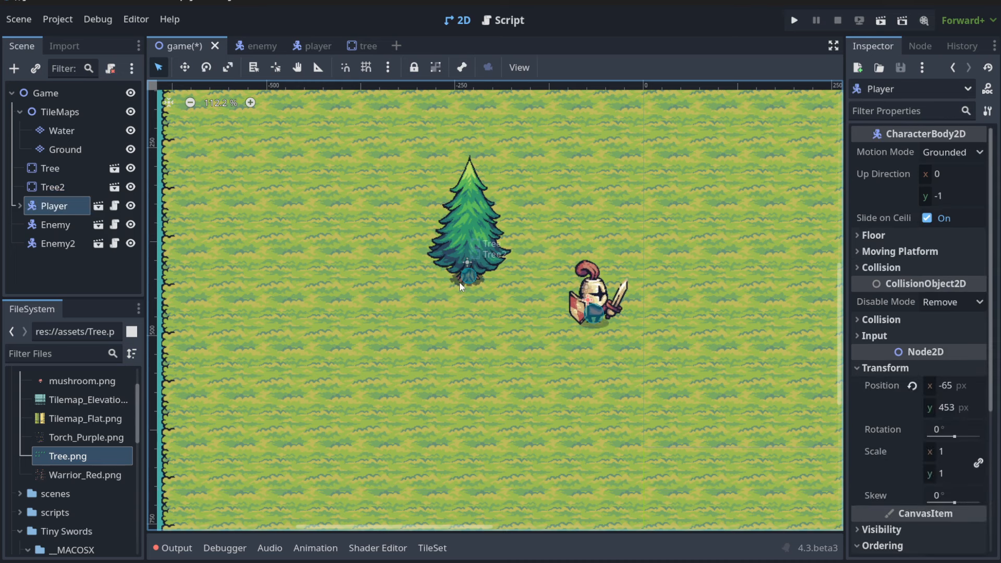
{"action": "left_click", "coordinate": [465, 270]}
{"action": "mouse_move", "coordinate": [465, 270]}
{"action": "left_mouse_down"}
{"action": "mouse_move", "coordinate": [372, 317]}
{"action": "mouse_move", "coordinate": [475, 317]}
{"action": "left_mouse_up"}
{"action": "key", "text": "ctrl+d"}
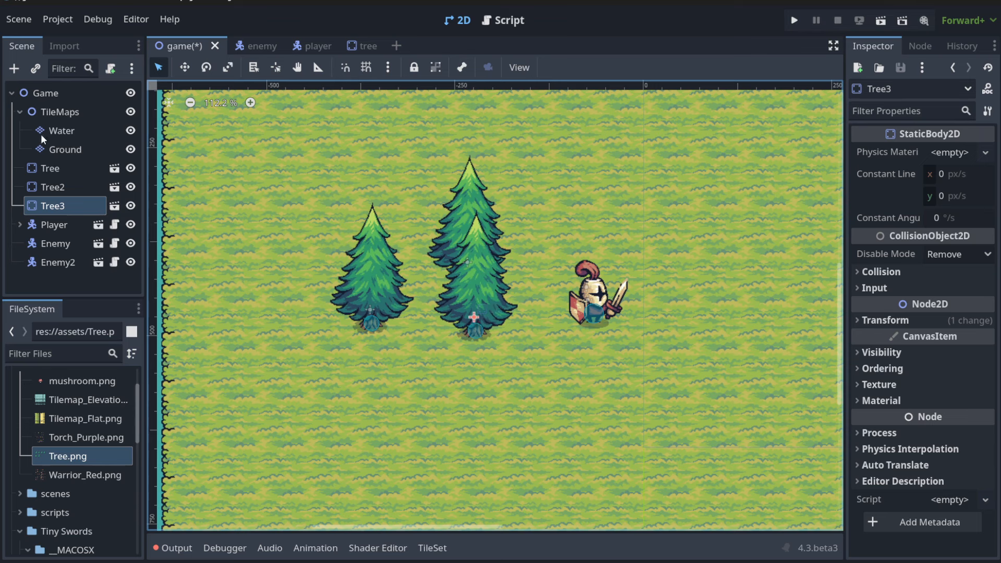
Collapse and re-expand the Game node's children in the Scene dock.
{"action": "left_click", "coordinate": [45, 94]}
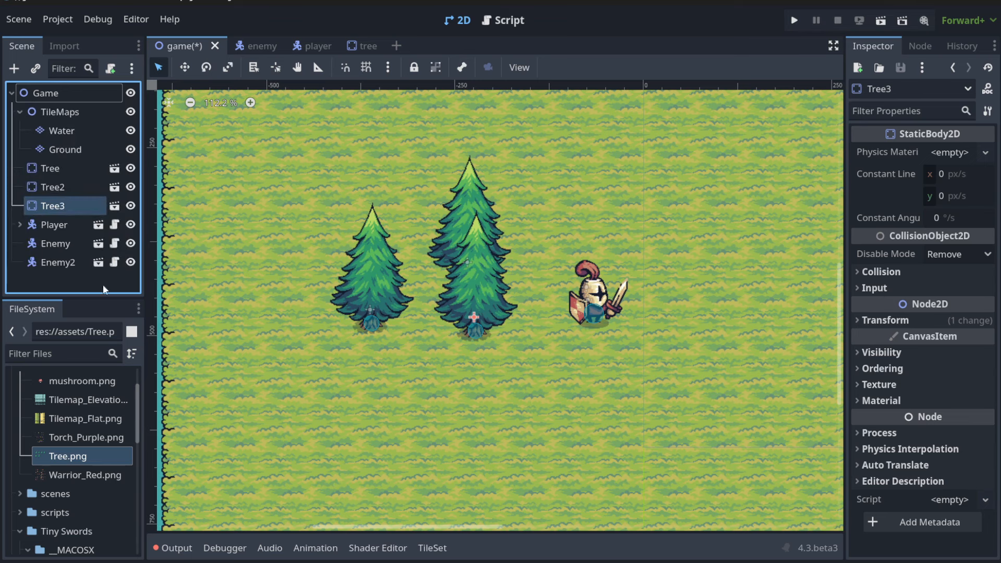
{"action": "left_click", "coordinate": [12, 94]}
{"action": "left_click", "coordinate": [12, 94]}
{"action": "scroll", "coordinate": [479, 336], "scroll_direction": "up", "scroll_amount": 3}
{"action": "scroll", "coordinate": [498, 335], "scroll_direction": "up", "scroll_amount": 2}
{"action": "scroll", "coordinate": [498, 332], "scroll_direction": "up", "scroll_amount": 1}
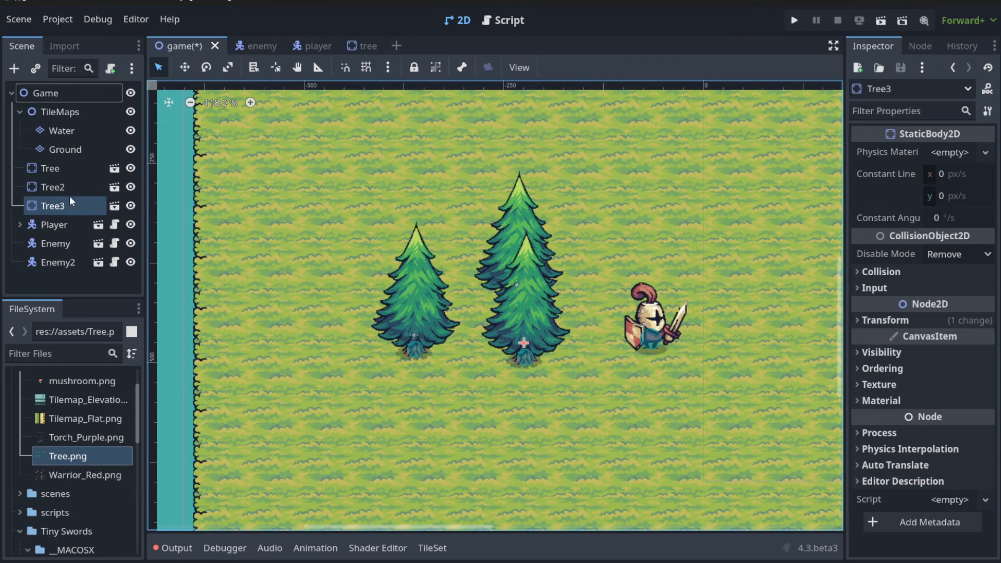
Reparent Tree, Tree2 and Tree3 under a new Node2D parent.
{"action": "key", "text": "ctrl+a"}
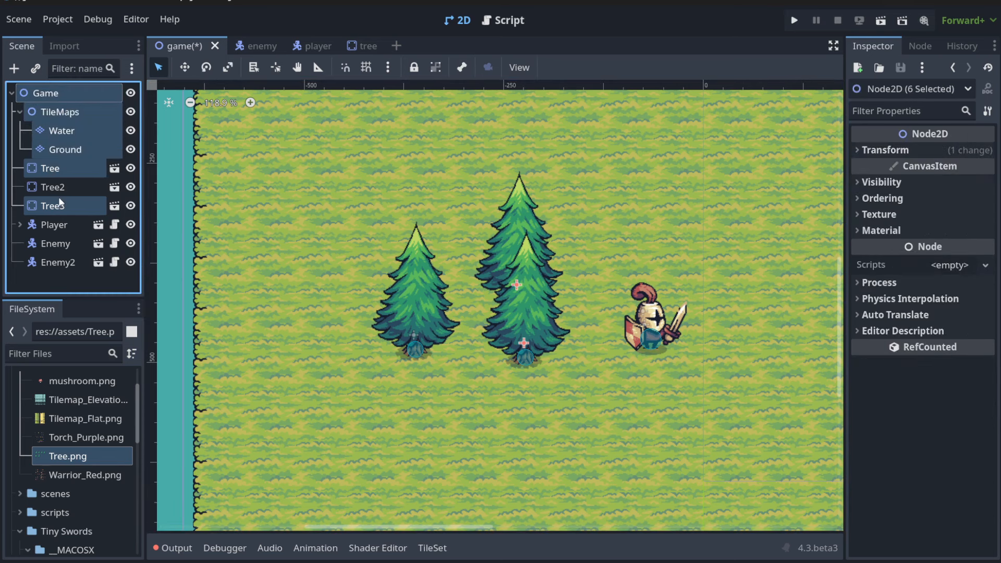
{"action": "key", "text": "ctrl+z"}
{"action": "left_click", "coordinate": [55, 168], "text": "shift"}
{"action": "right_click", "coordinate": [45, 167]}
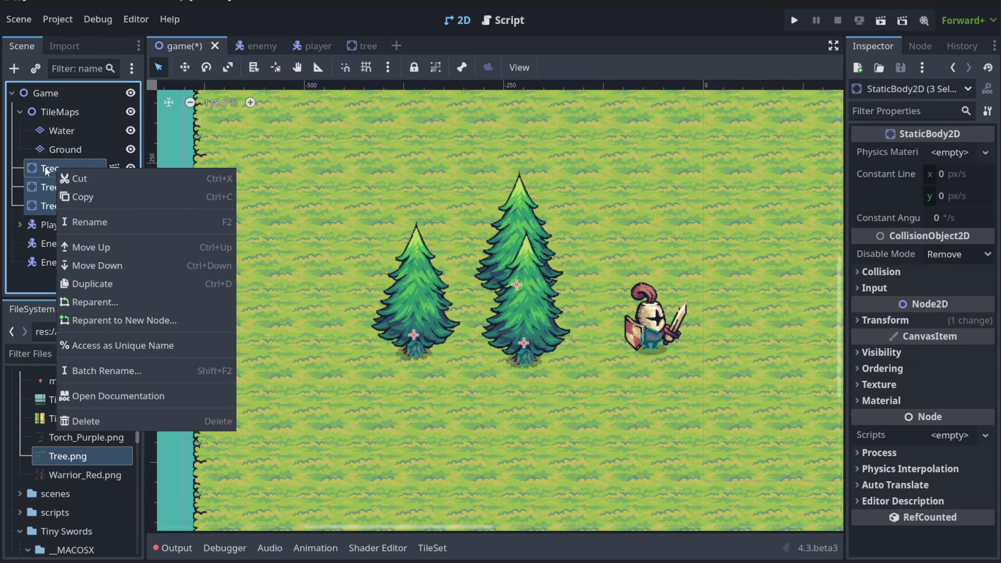
{"action": "left_click", "coordinate": [130, 285]}
{"action": "left_click", "coordinate": [398, 127]}
{"action": "left_click", "coordinate": [418, 459]}
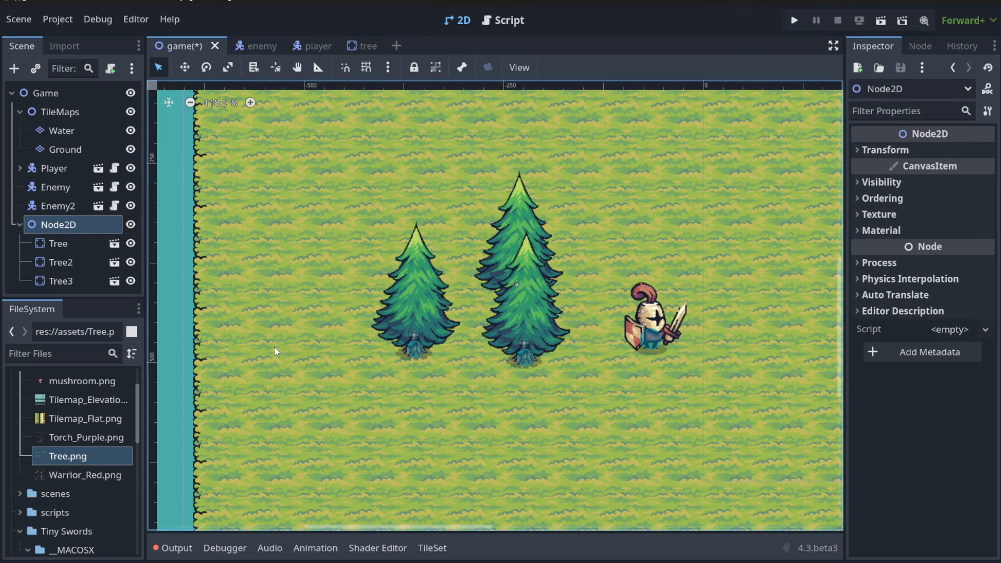
Rename the new parent to Objects and move Tree3 onto the knight's position.
{"action": "double_click", "coordinate": [59, 224]}
{"action": "type", "text": "Object"}
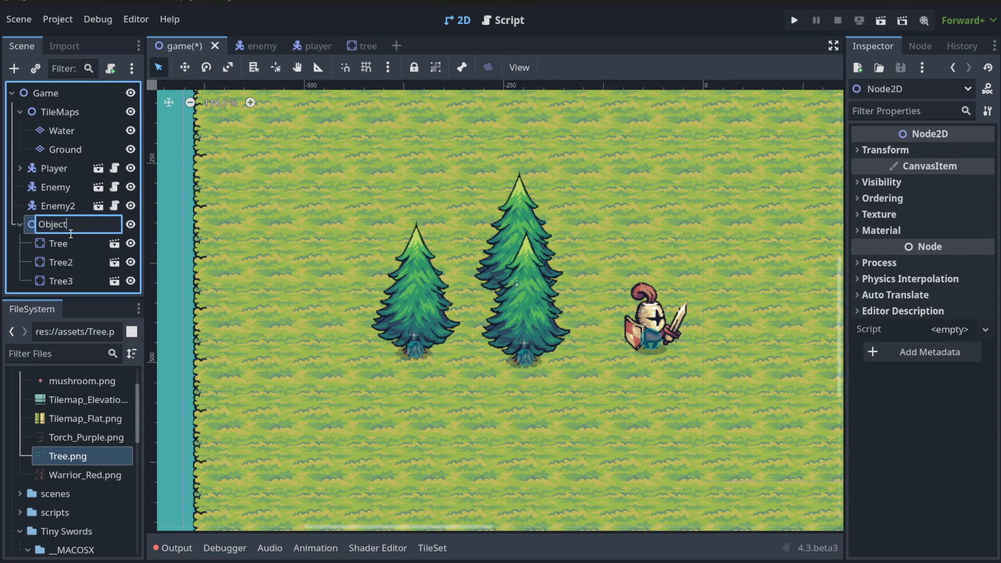
{"action": "type", "text": "s"}
{"action": "key", "text": "Return"}
{"action": "left_click", "coordinate": [60, 280]}
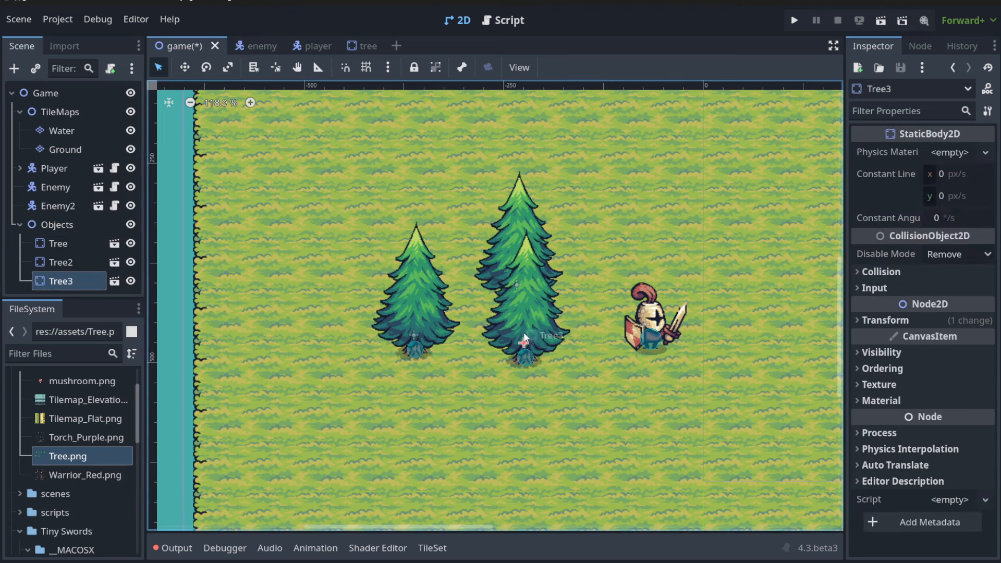
{"action": "left_click_drag", "start_coordinate": [551, 328], "coordinate": [648, 345]}
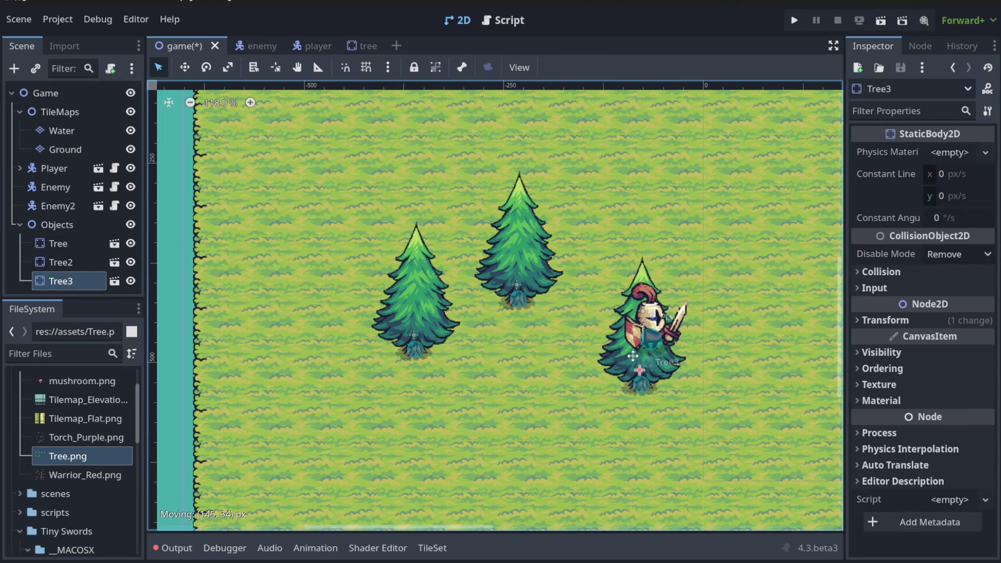
Enable Y Sort under CanvasItem Ordering on the Objects node.
{"action": "left_click", "coordinate": [45, 94]}
{"action": "left_click", "coordinate": [58, 225]}
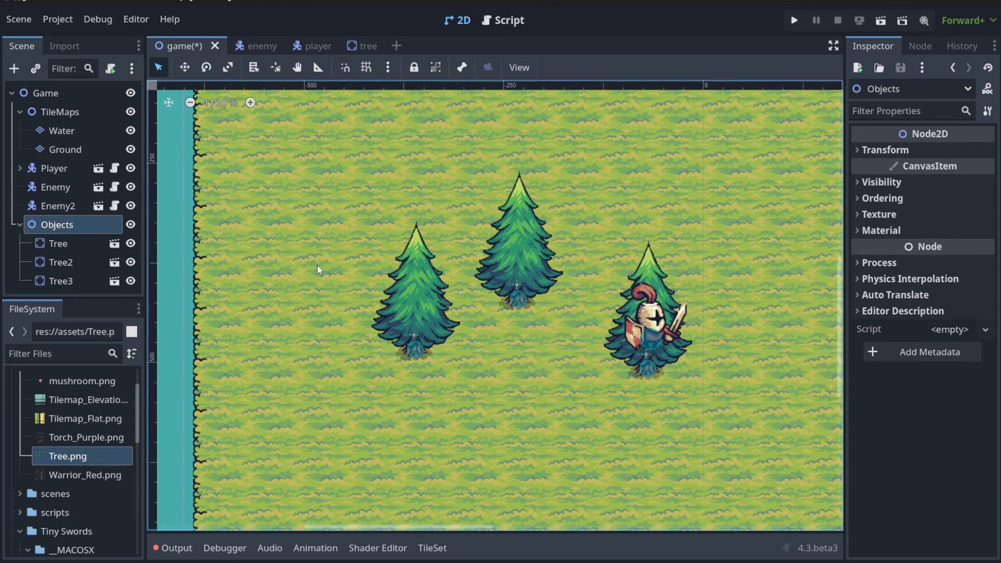
{"action": "left_click", "coordinate": [882, 198]}
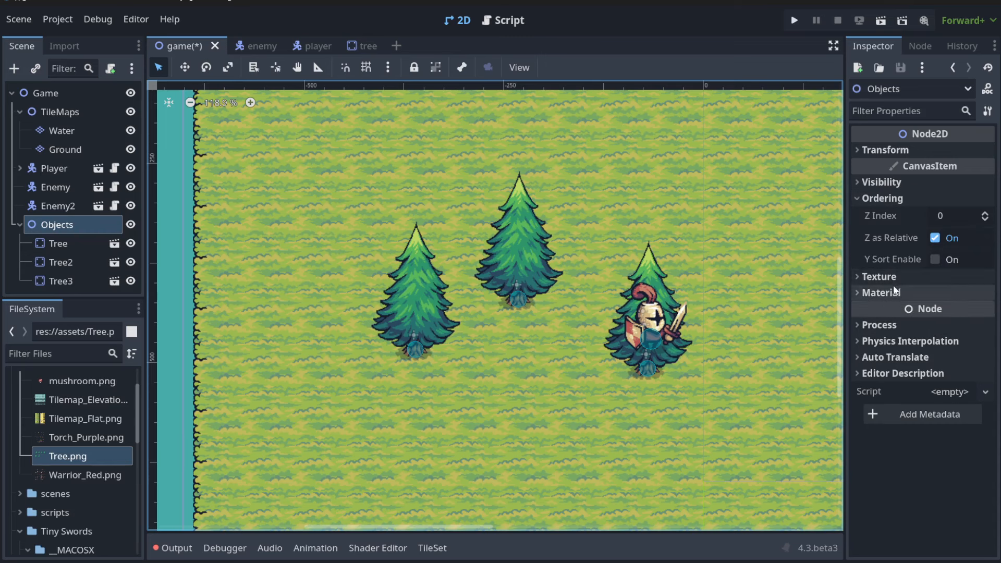
{"action": "left_click", "coordinate": [935, 259]}
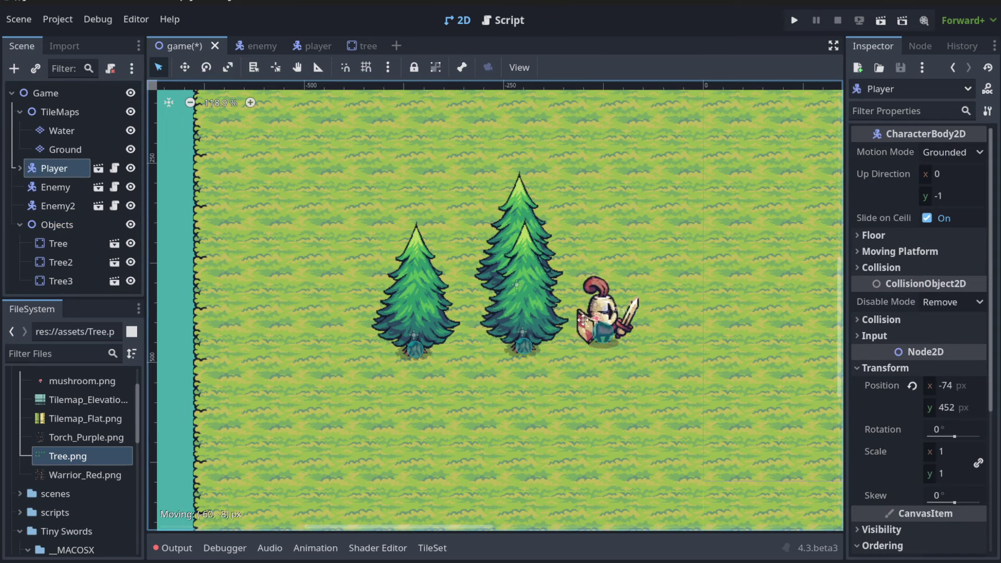
Test moving the knight behind the middle tree, cancel it, and select the trees.
{"action": "left_click_drag", "start_coordinate": [563, 313], "coordinate": [529, 316]}
{"action": "key", "text": "Escape"}
{"action": "left_click", "coordinate": [512, 318]}
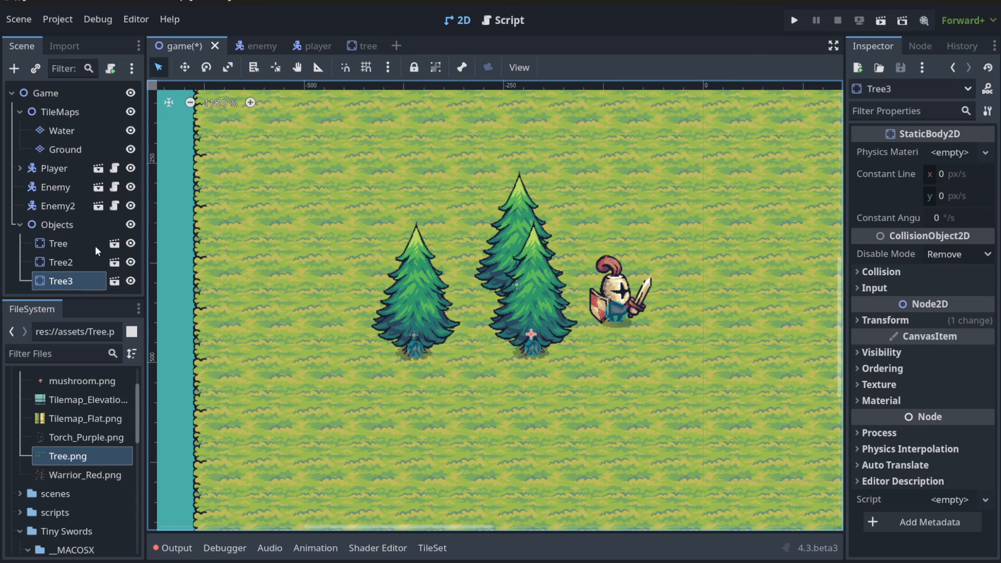
{"action": "left_click", "coordinate": [70, 243]}
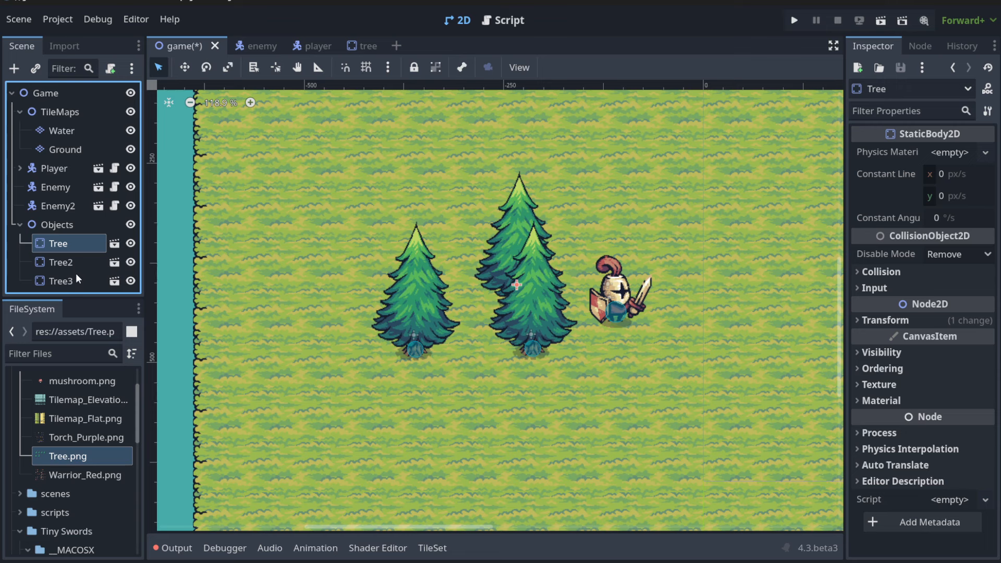
Collapse and expand Objects, then pan the level to reveal the water edge.
{"action": "left_click", "coordinate": [20, 225]}
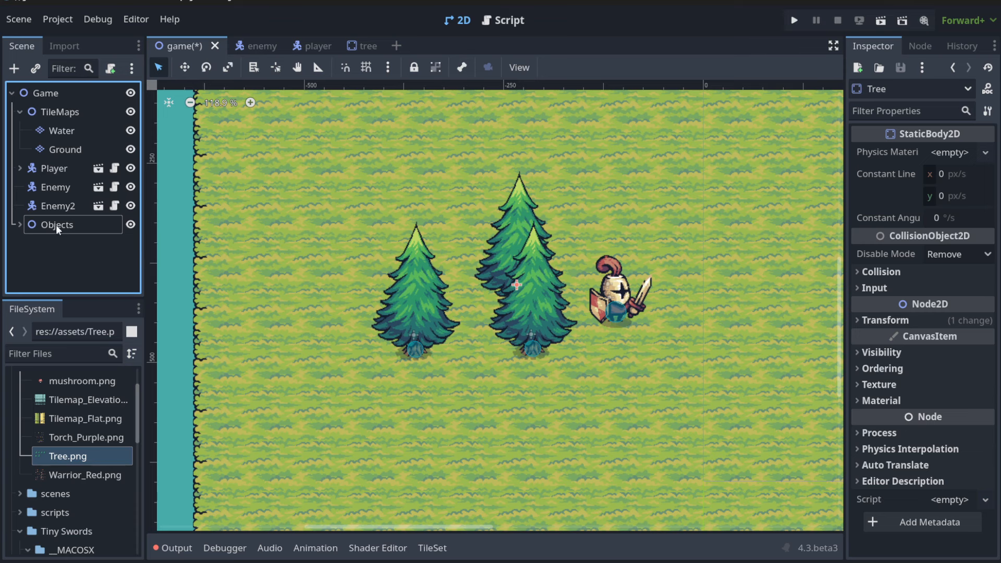
{"action": "left_click", "coordinate": [56, 225]}
{"action": "left_click", "coordinate": [20, 224]}
{"action": "mouse_move", "coordinate": [534, 242]}
{"action": "middle_mouse_down"}
{"action": "mouse_move", "coordinate": [549, 233]}
{"action": "mouse_move", "coordinate": [543, 244]}
{"action": "middle_mouse_up"}
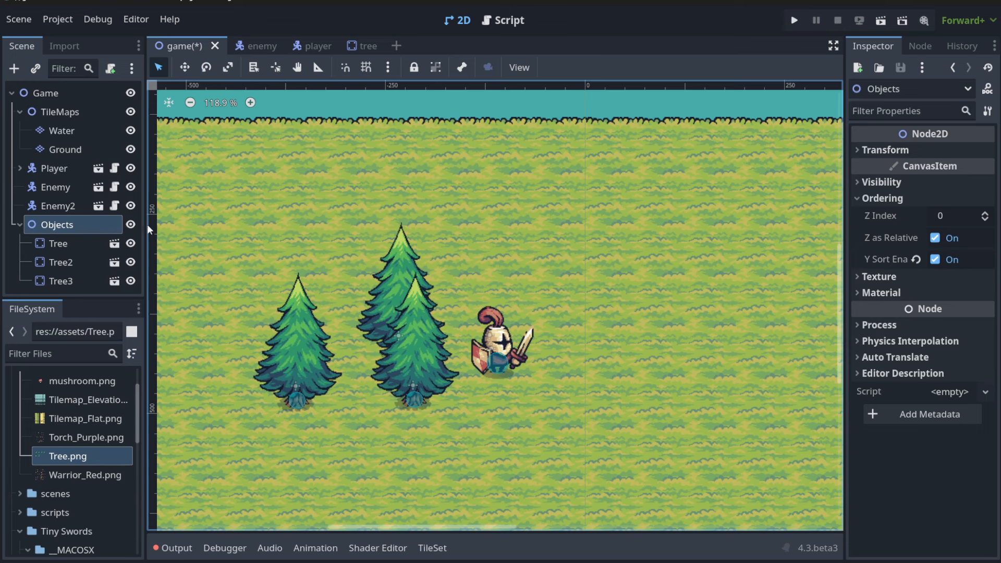
{"action": "left_click", "coordinate": [20, 224]}
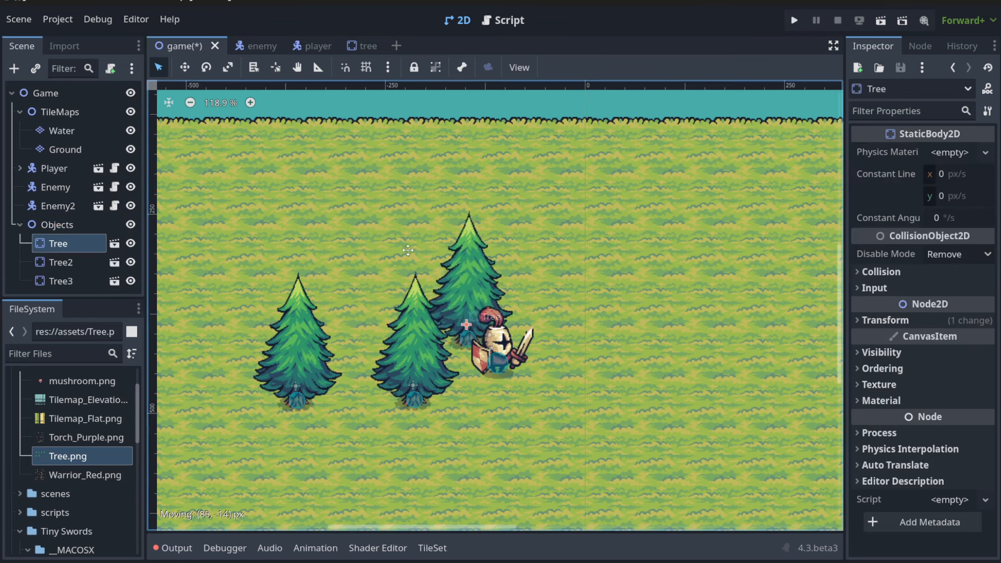
{"action": "middle_click_drag", "start_coordinate": [300, 227], "coordinate": [411, 190]}
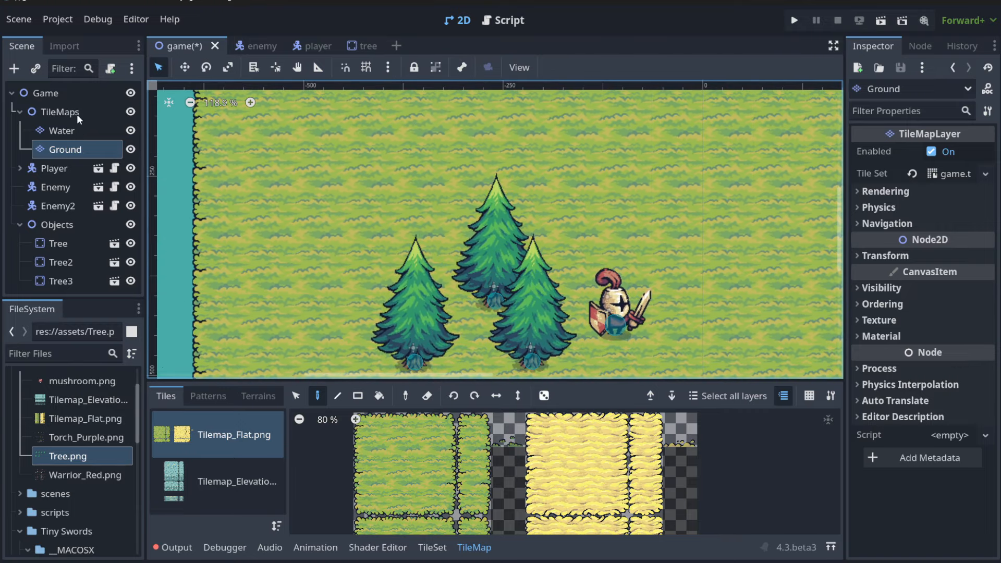
Add a TileMapLayer child node under TileMaps.
{"action": "left_click", "coordinate": [77, 115]}
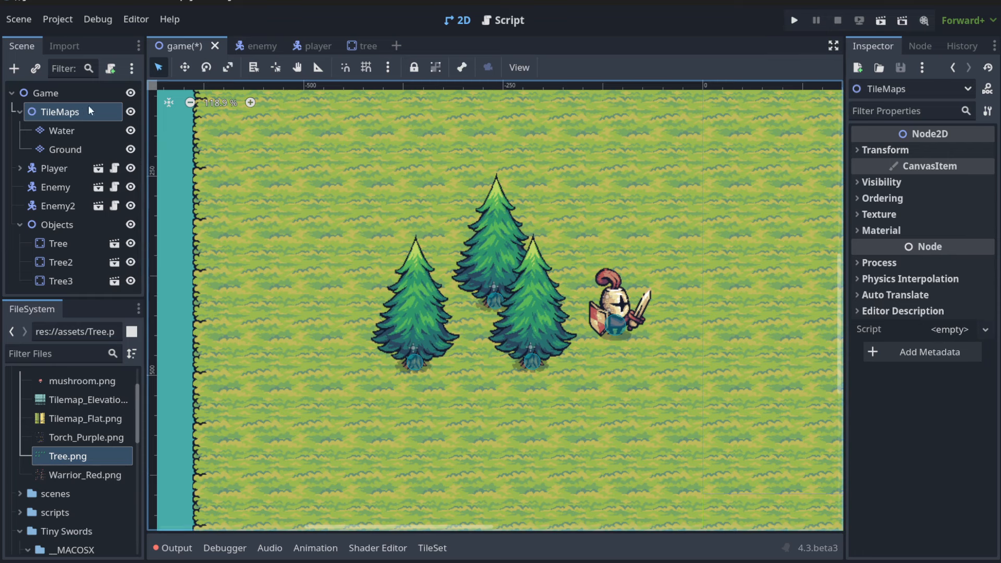
{"action": "key", "text": "ctrl+a"}
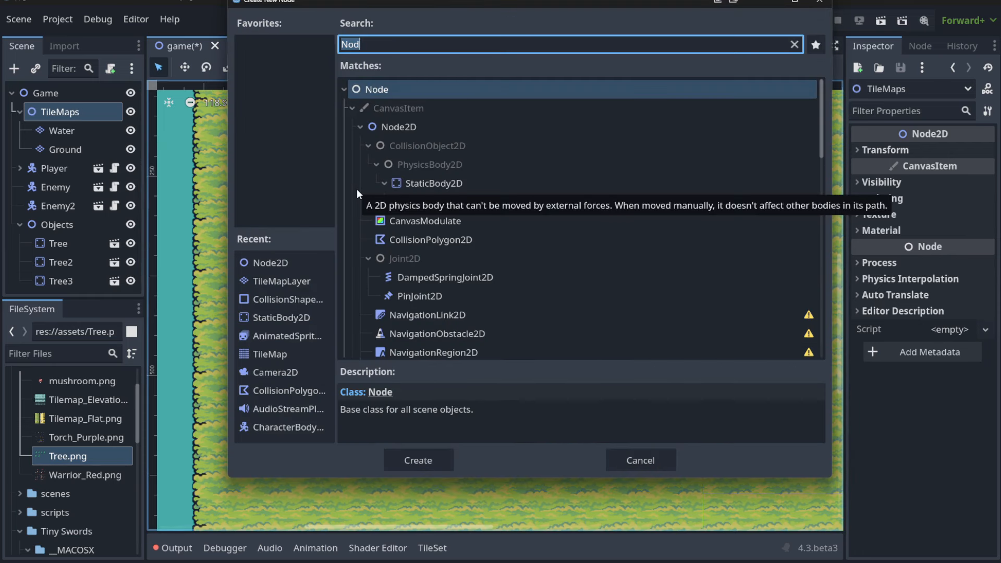
{"action": "type", "text": "til"}
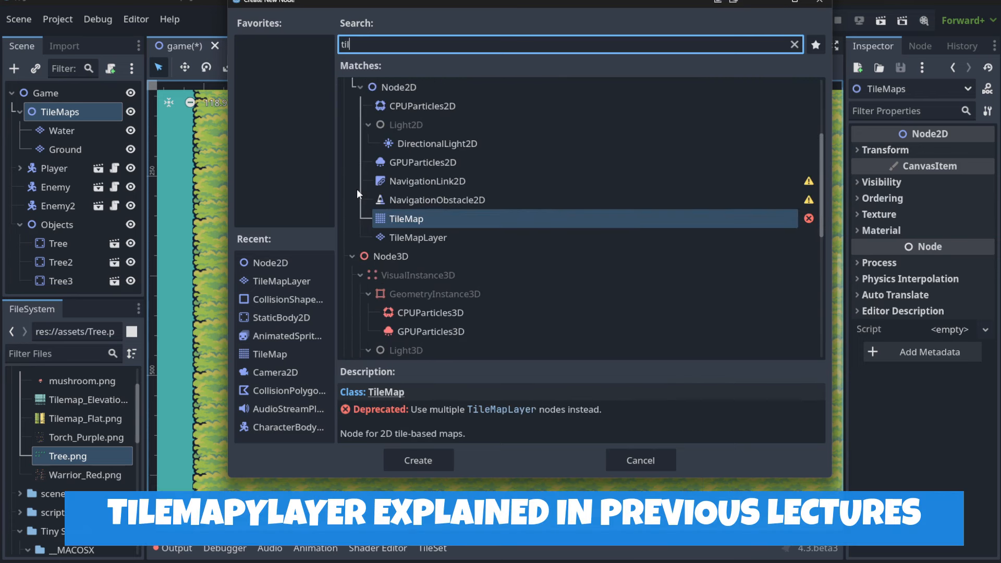
{"action": "type", "text": "ema"}
{"action": "key", "text": "Return"}
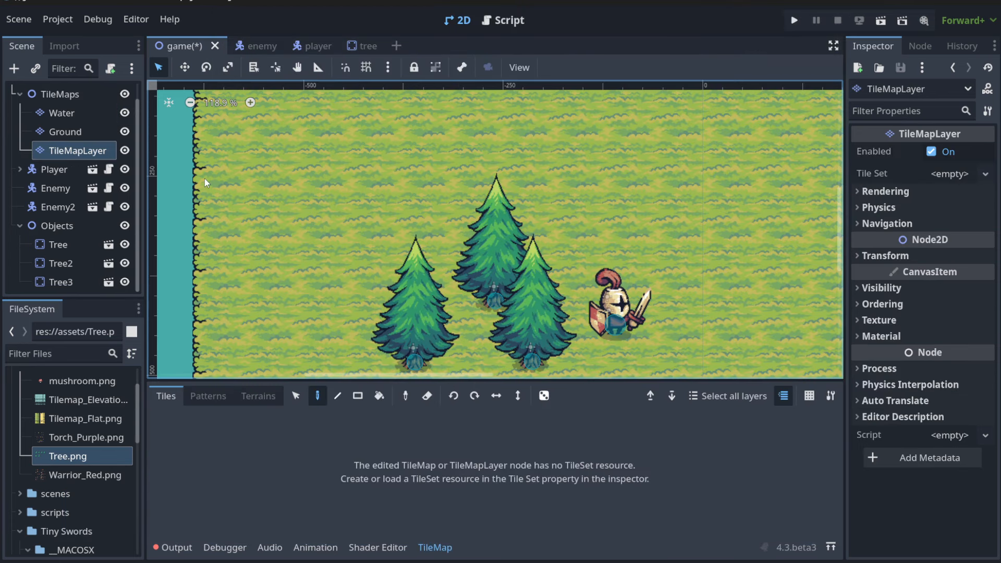
Rename the new layer to Objects and keep it selected.
{"action": "key", "text": "F2"}
{"action": "type", "text": "Objects"}
{"action": "key", "text": "Return"}
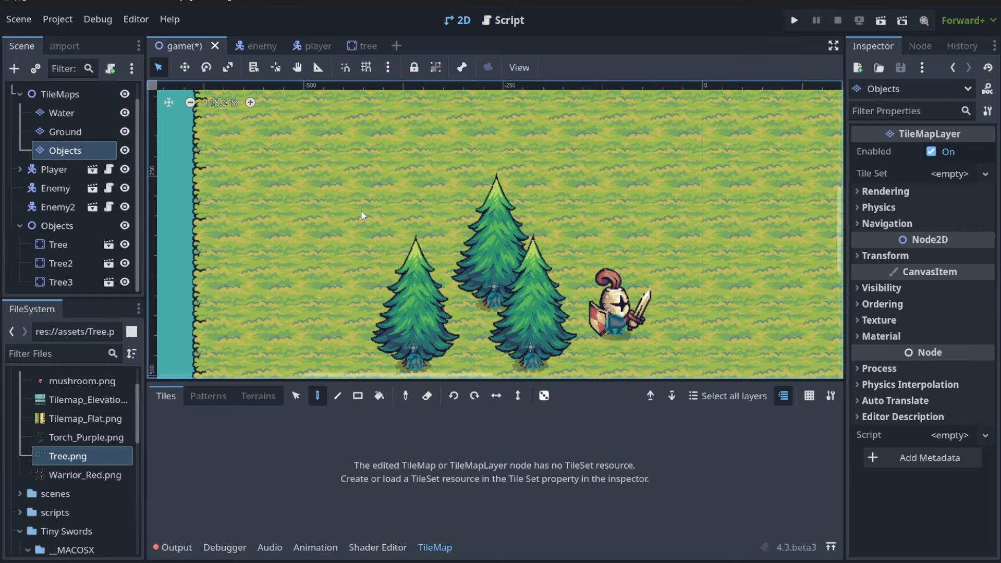
{"action": "middle_click_drag", "start_coordinate": [361, 210], "coordinate": [248, 180]}
{"action": "left_click", "coordinate": [76, 151]}
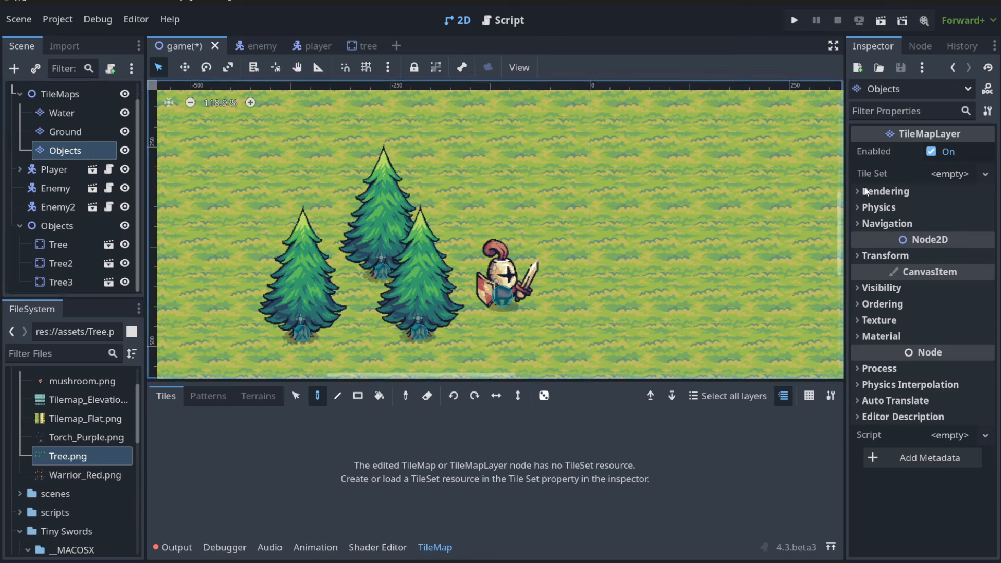
Assign a new TileSet to the Objects layer and add a Scenes Collection source.
{"action": "left_click", "coordinate": [958, 175]}
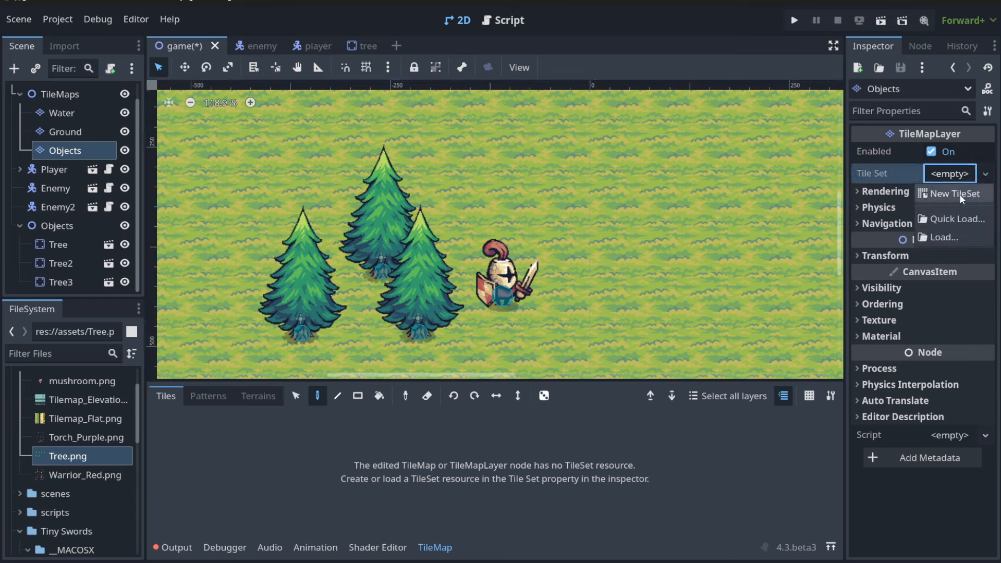
{"action": "left_click", "coordinate": [955, 194]}
{"action": "left_click", "coordinate": [432, 547]}
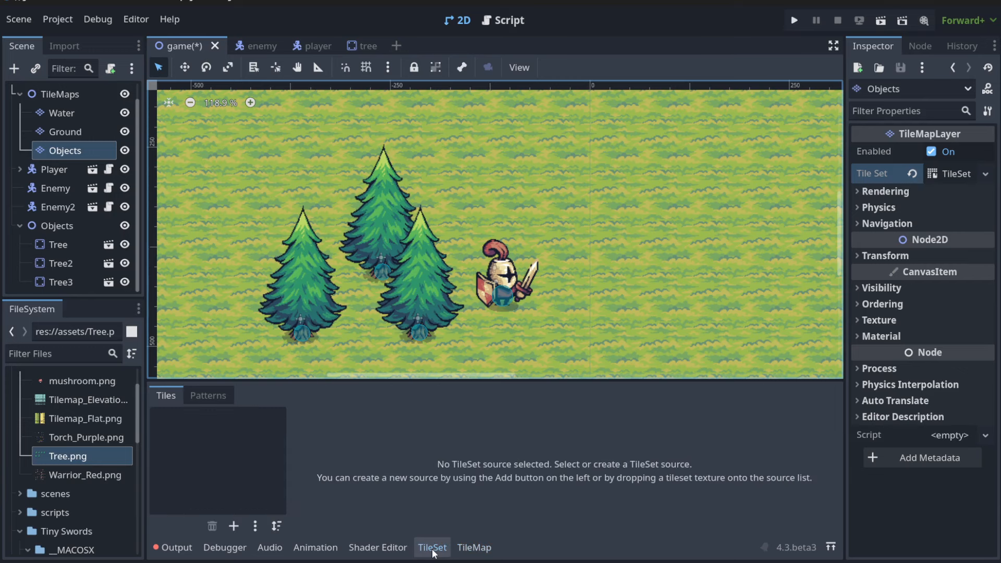
{"action": "left_click", "coordinate": [234, 525]}
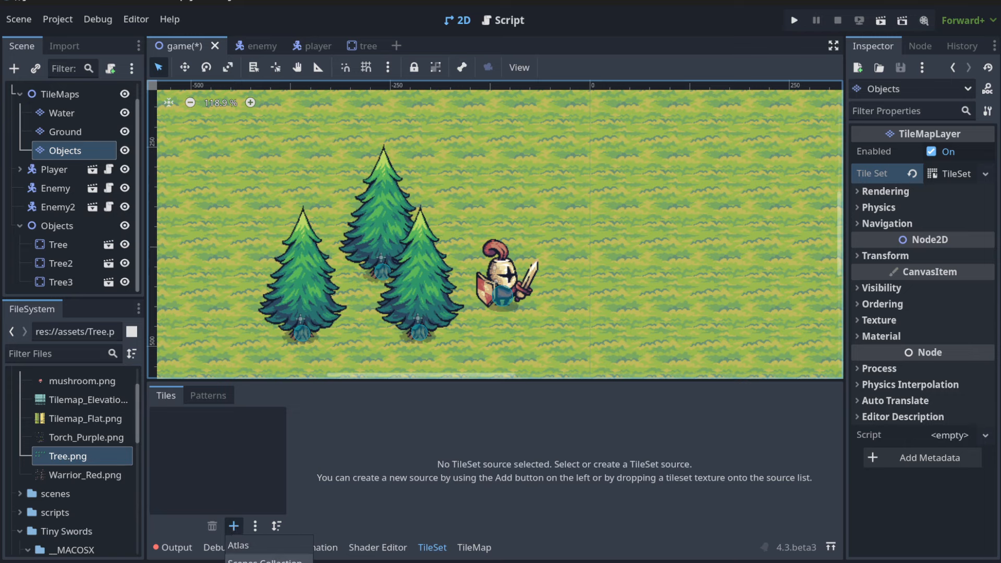
{"action": "left_click", "coordinate": [265, 560]}
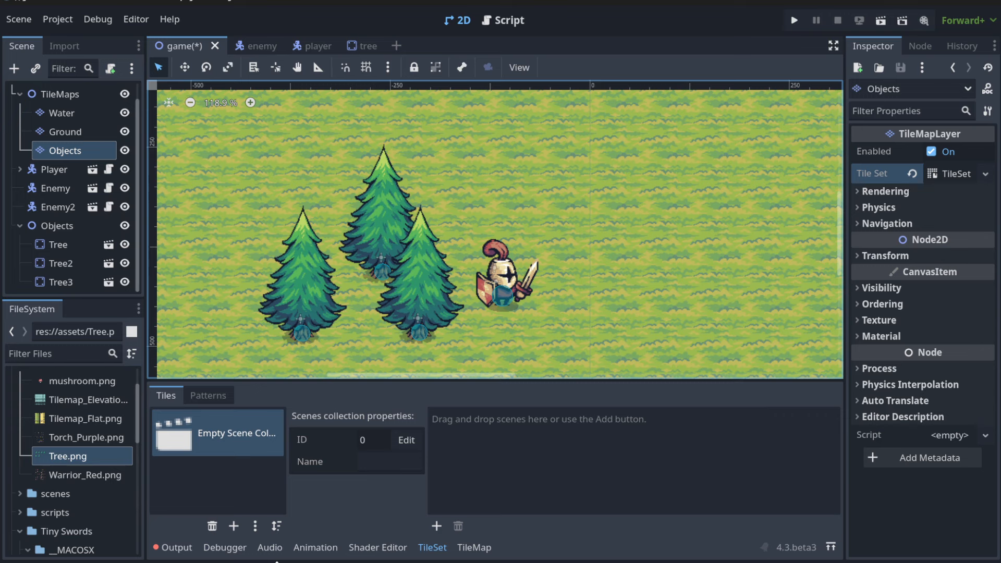
Add scenes/tree.tscn to the scene collection.
{"action": "left_click", "coordinate": [525, 436]}
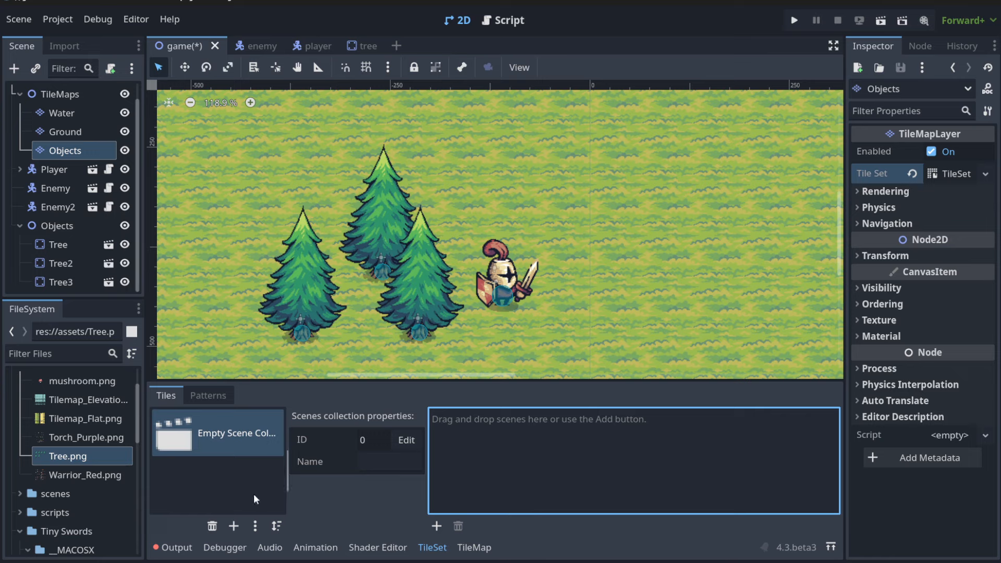
{"action": "scroll", "coordinate": [72, 466], "scroll_direction": "up", "scroll_amount": 1}
{"action": "scroll", "coordinate": [62, 477], "scroll_direction": "down", "scroll_amount": 1}
{"action": "left_click", "coordinate": [436, 525]}
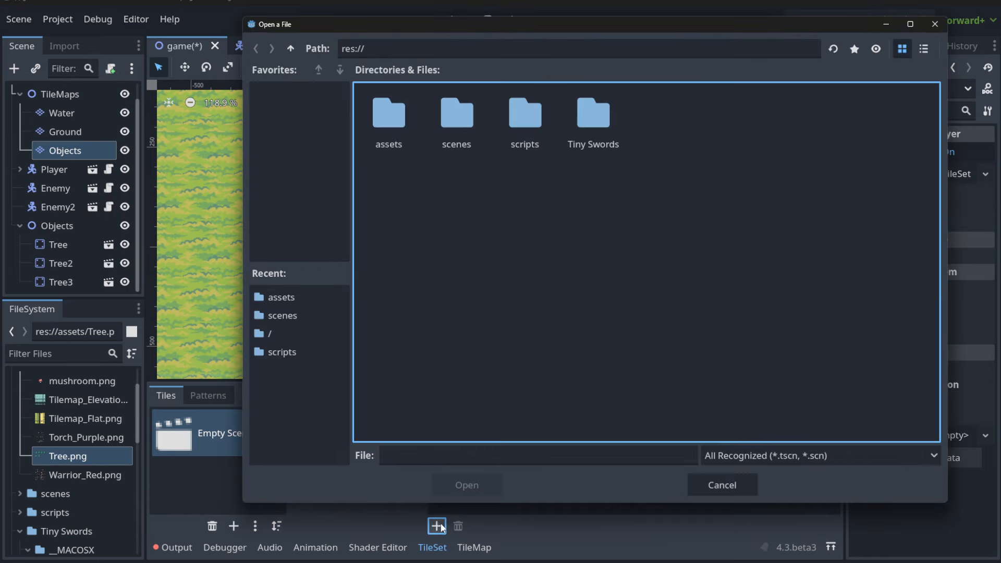
{"action": "double_click", "coordinate": [456, 117]}
{"action": "double_click", "coordinate": [593, 117]}
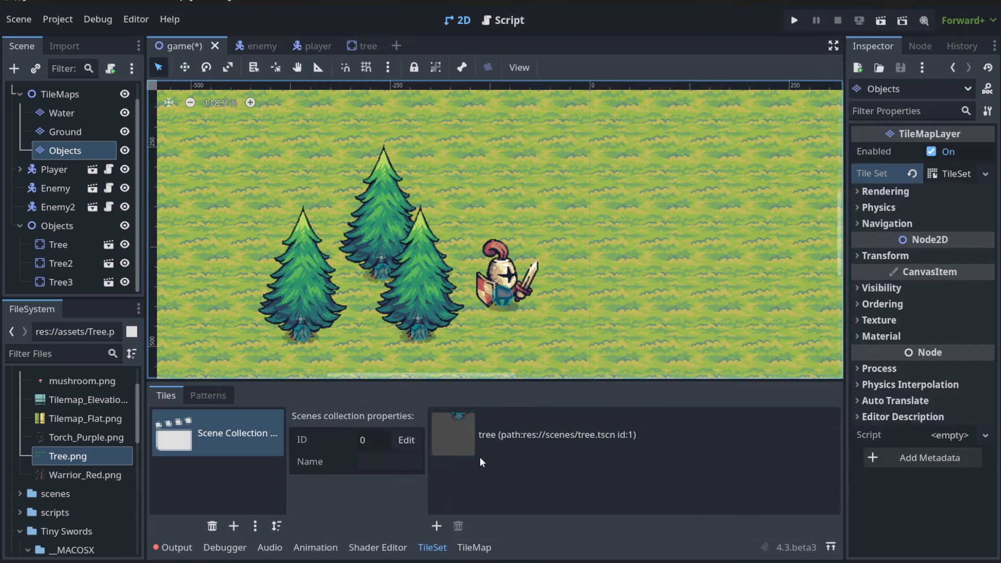
Test-paint a few tree tiles right of the knight in the TileMap panel, then undo them.
{"action": "left_click", "coordinate": [474, 548]}
{"action": "left_click", "coordinate": [347, 438]}
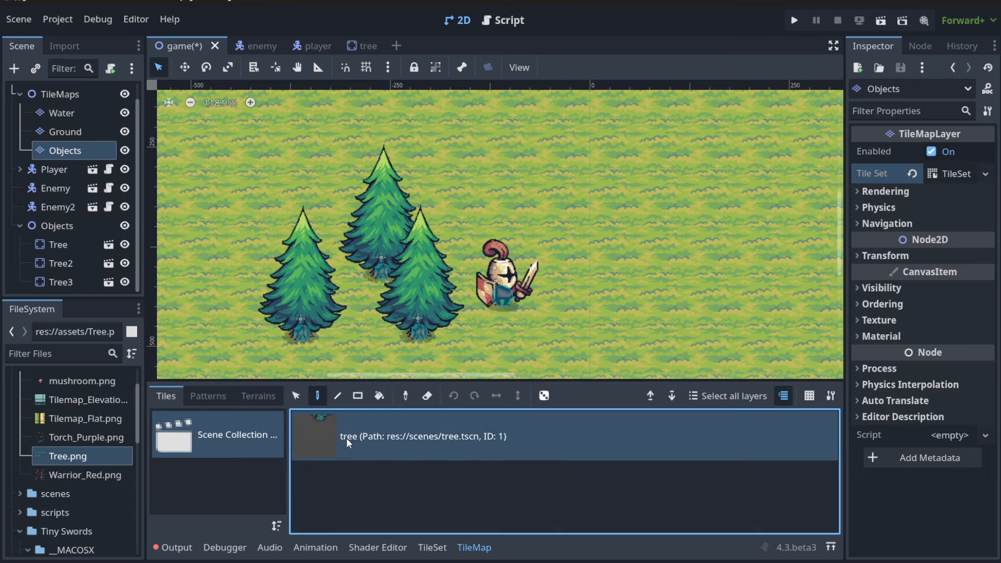
{"action": "left_click", "coordinate": [611, 242]}
{"action": "left_click_drag", "start_coordinate": [648, 273], "coordinate": [603, 242]}
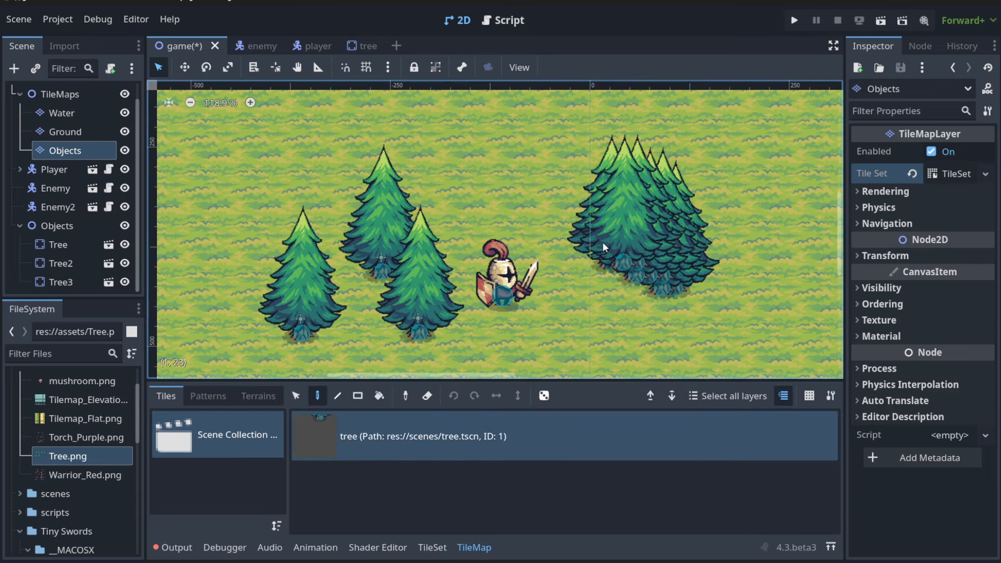
{"action": "key", "text": "ctrl+z"}
{"action": "key", "text": "ctrl+z"}
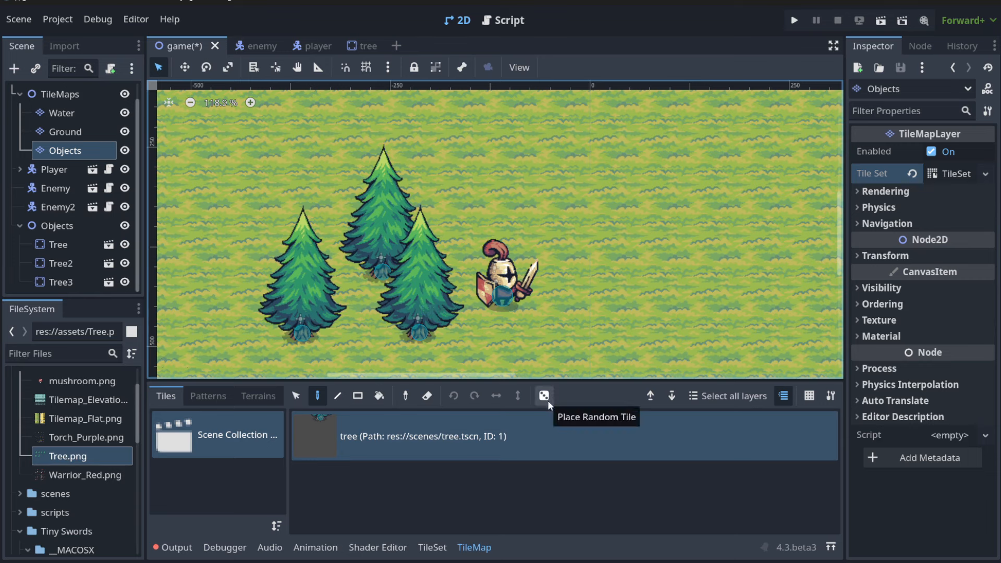
Try a Rect fill and undo it, then turn on Place Random Tile with Scattering 100.
{"action": "left_click", "coordinate": [359, 399]}
{"action": "left_click_drag", "start_coordinate": [504, 148], "coordinate": [792, 314]}
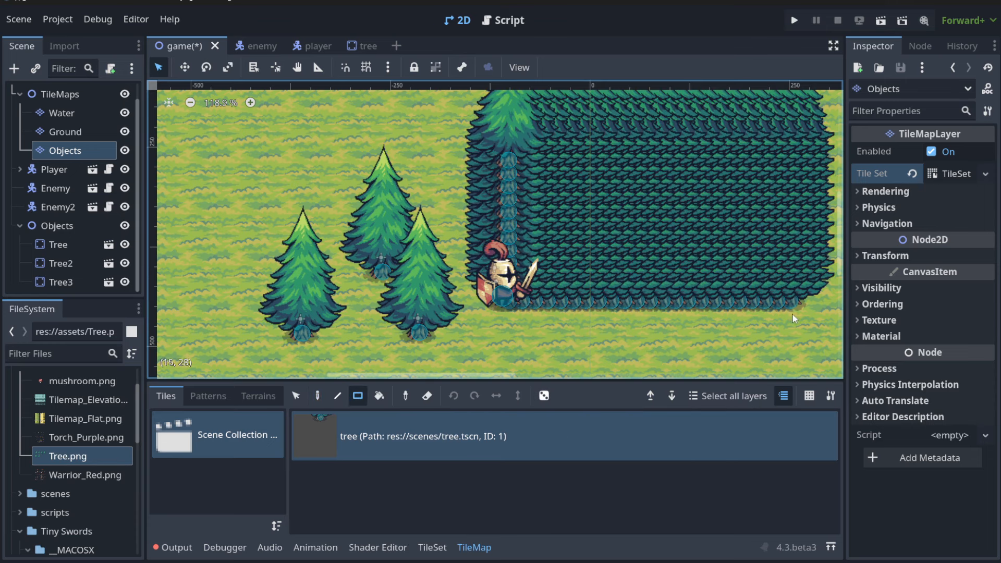
{"action": "key", "text": "ctrl+z"}
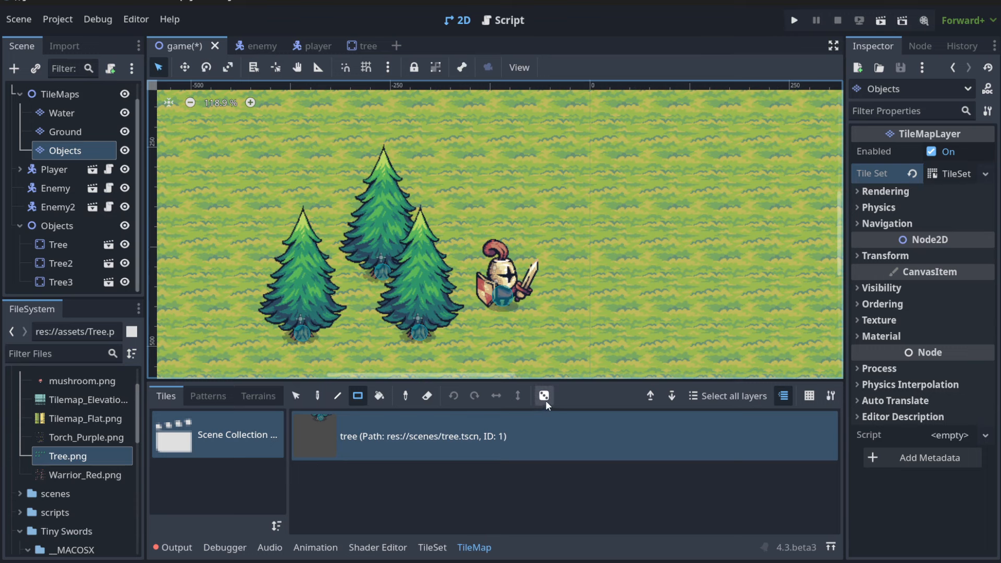
{"action": "left_click", "coordinate": [545, 395]}
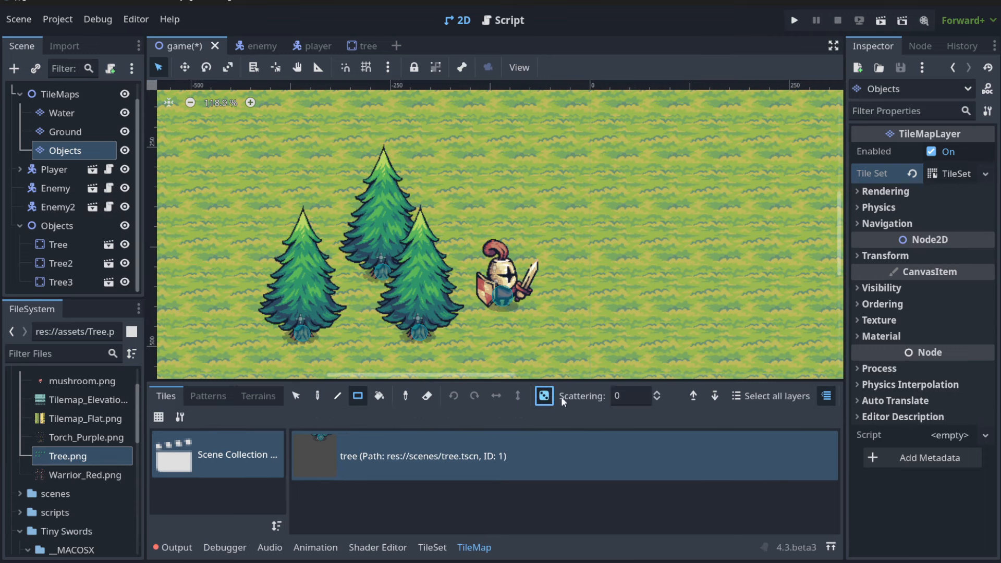
{"action": "left_click", "coordinate": [629, 396]}
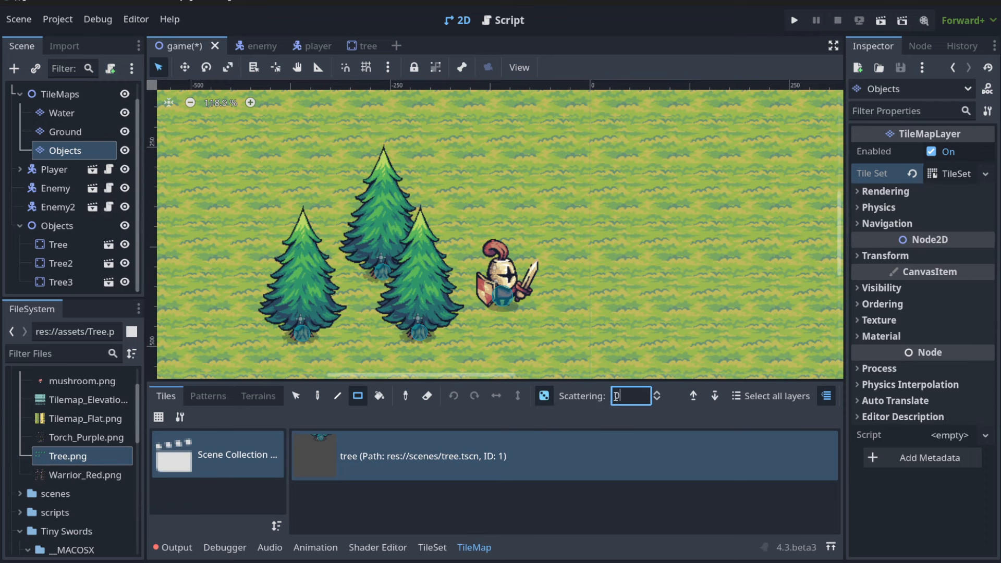
{"action": "type", "text": "4"}
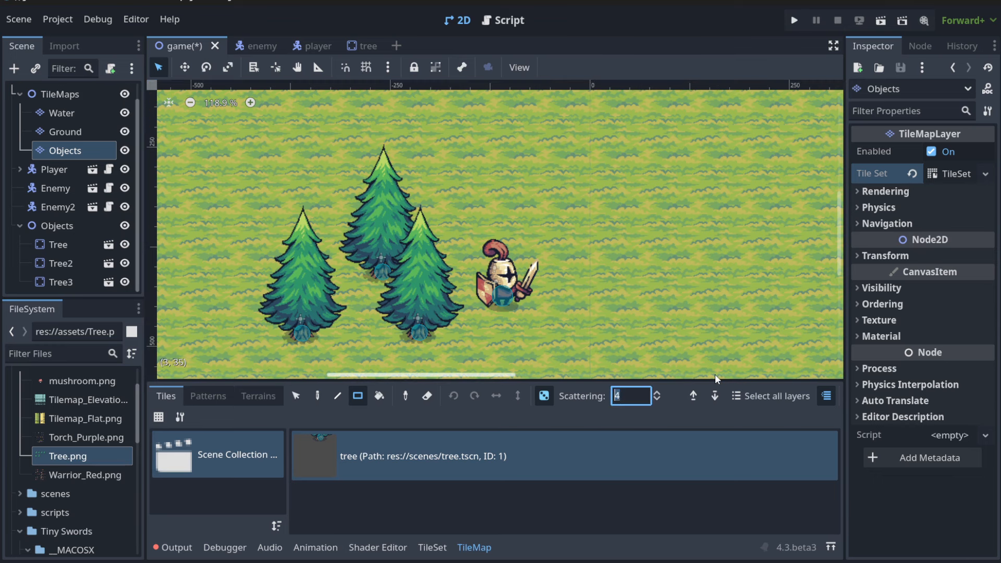
{"action": "type", "text": "100"}
Drag rectangles over the upper grass to scatter sparse trees.
{"action": "left_click_drag", "start_coordinate": [526, 112], "coordinate": [818, 337]}
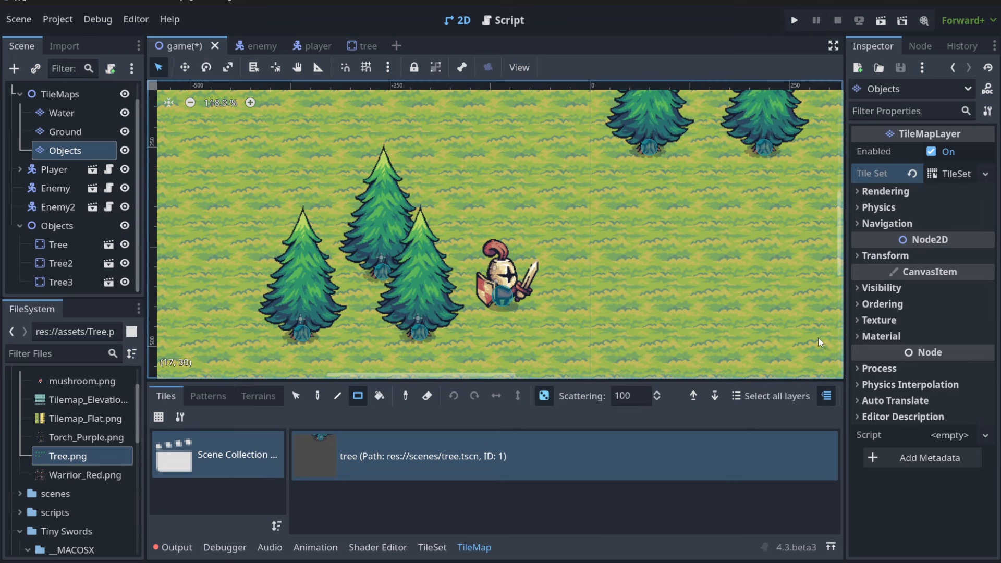
{"action": "left_click_drag", "start_coordinate": [529, 205], "coordinate": [824, 326]}
{"action": "left_click_drag", "start_coordinate": [540, 179], "coordinate": [801, 338]}
Undo/redo the scatter tests and discard a too-dense tree fill.
{"action": "key", "text": "ctrl+z"}
{"action": "scroll", "coordinate": [610, 267], "scroll_direction": "down", "scroll_amount": 1}
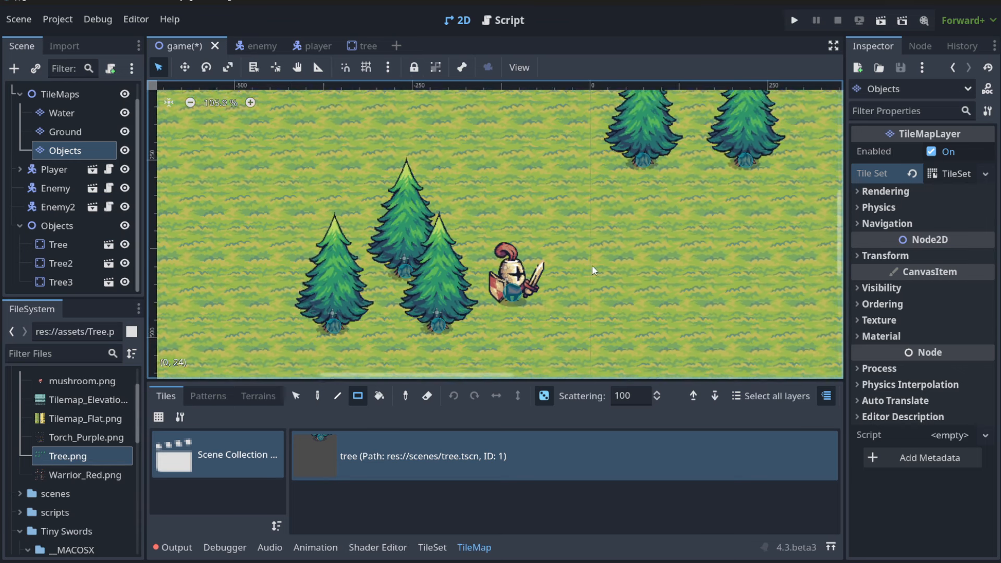
{"action": "scroll", "coordinate": [592, 266], "scroll_direction": "down", "scroll_amount": 4}
{"action": "scroll", "coordinate": [592, 265], "scroll_direction": "down", "scroll_amount": 2}
{"action": "key", "text": "ctrl+z"}
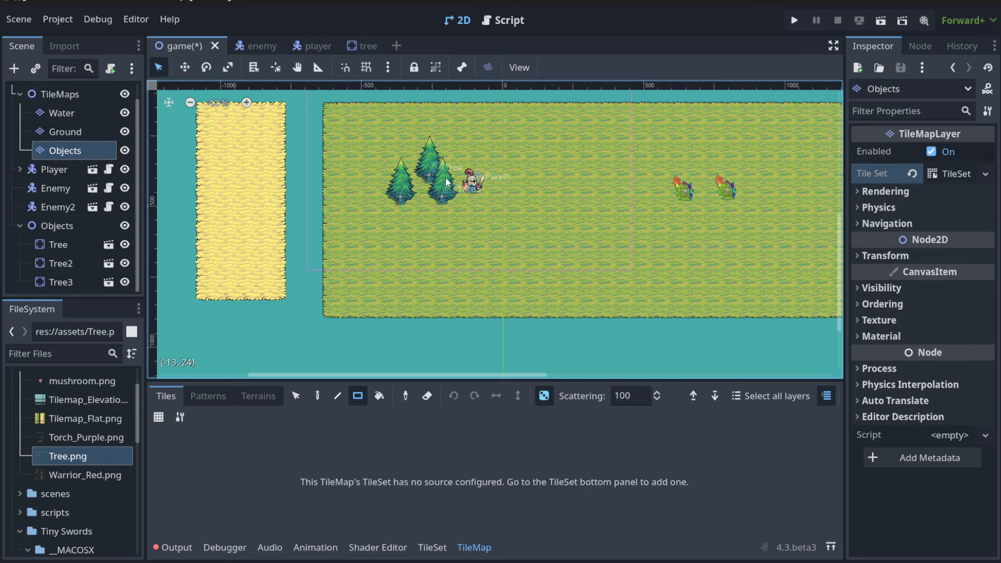
{"action": "key", "text": "ctrl+shift+z"}
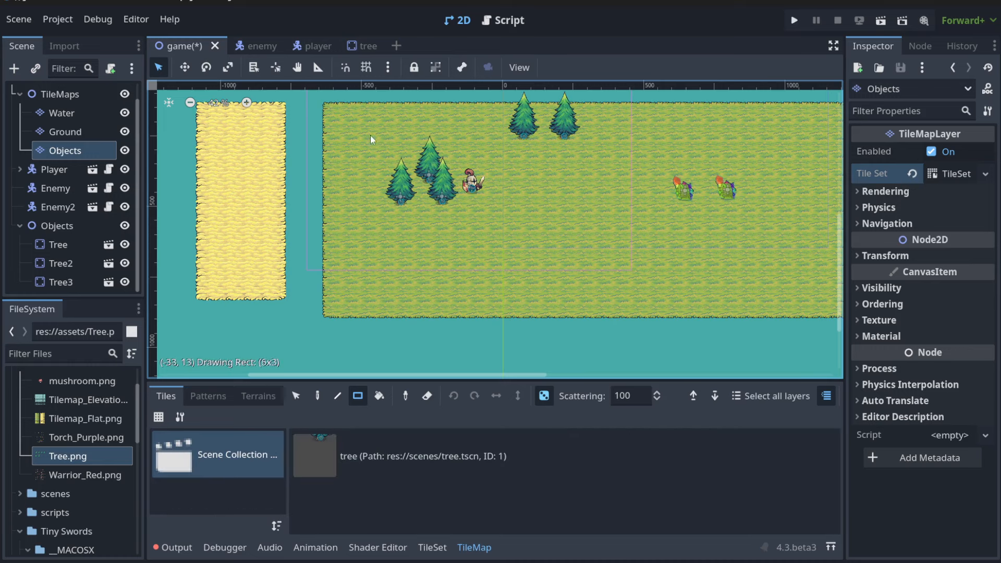
{"action": "left_click", "coordinate": [358, 396]}
{"action": "left_click", "coordinate": [415, 441]}
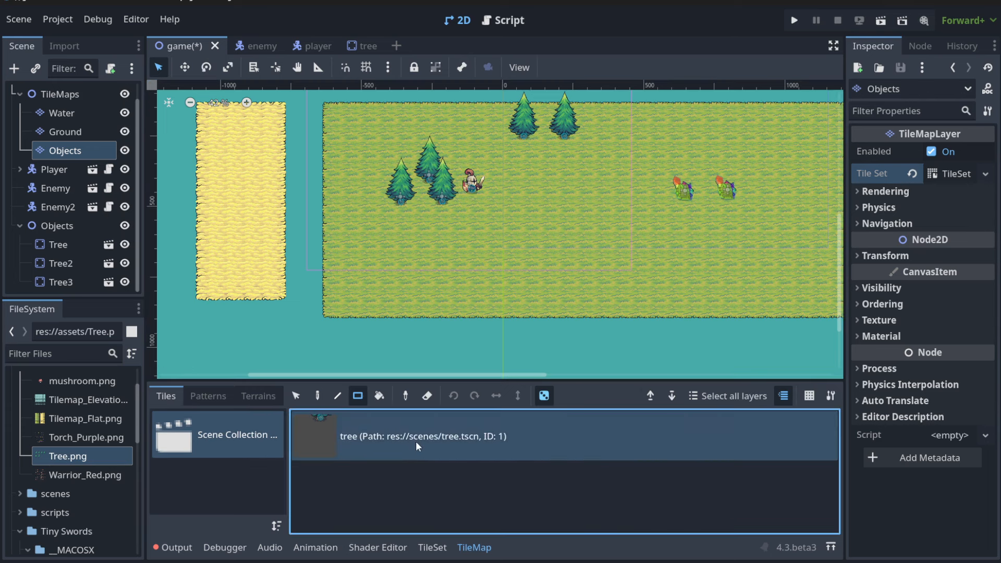
{"action": "left_click_drag", "start_coordinate": [335, 117], "coordinate": [829, 293]}
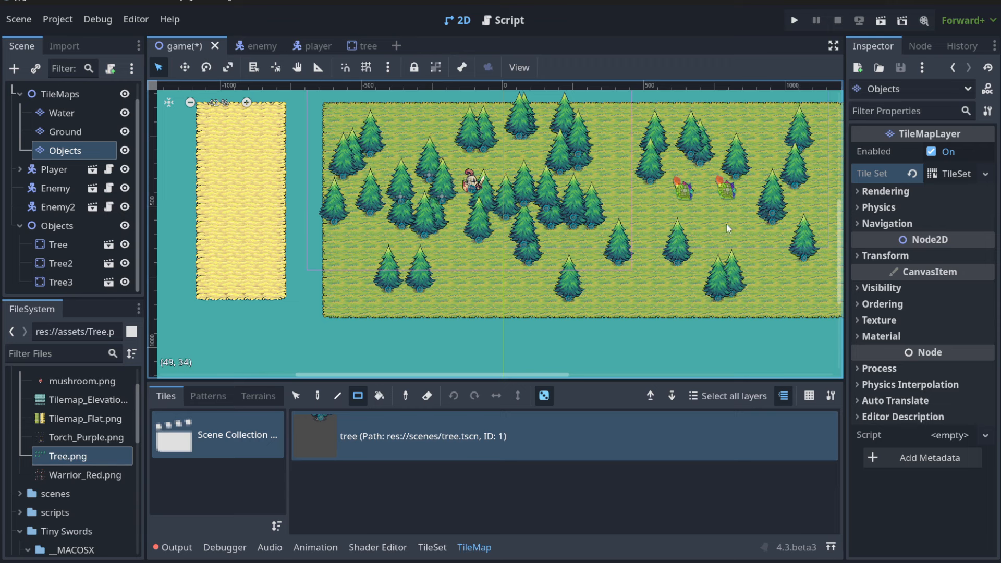
{"action": "key", "text": "ctrl+z"}
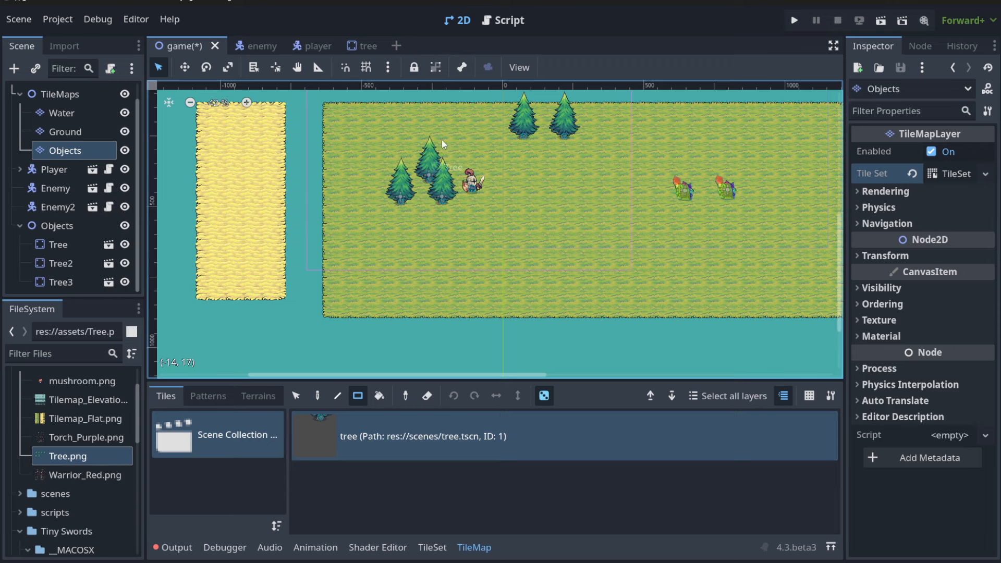
{"action": "scroll", "coordinate": [441, 140], "scroll_direction": "up", "scroll_amount": 1}
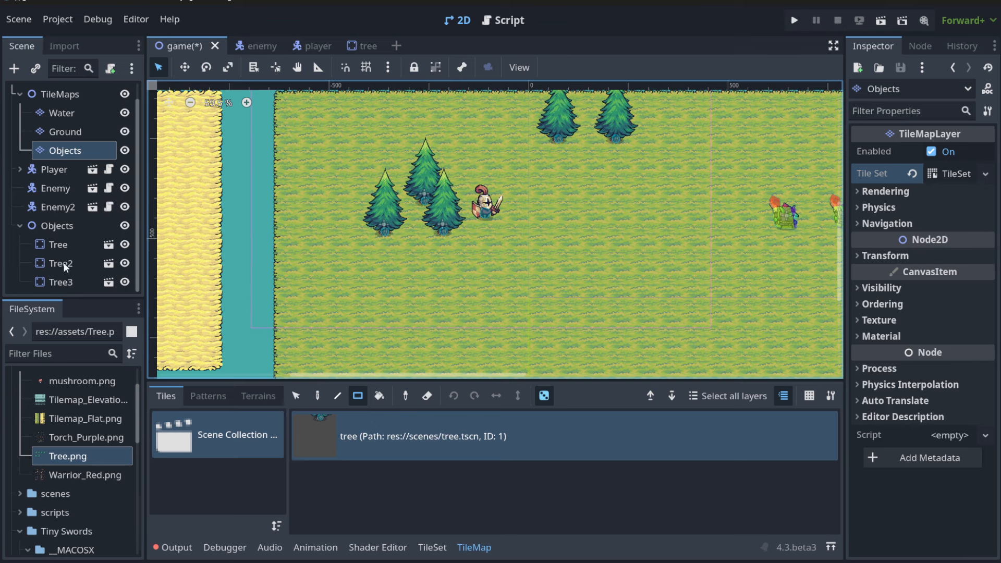
Scatter trees across the whole grass map and erase one overlapping tree on the right.
{"action": "left_click_drag", "start_coordinate": [378, 146], "coordinate": [837, 348]}
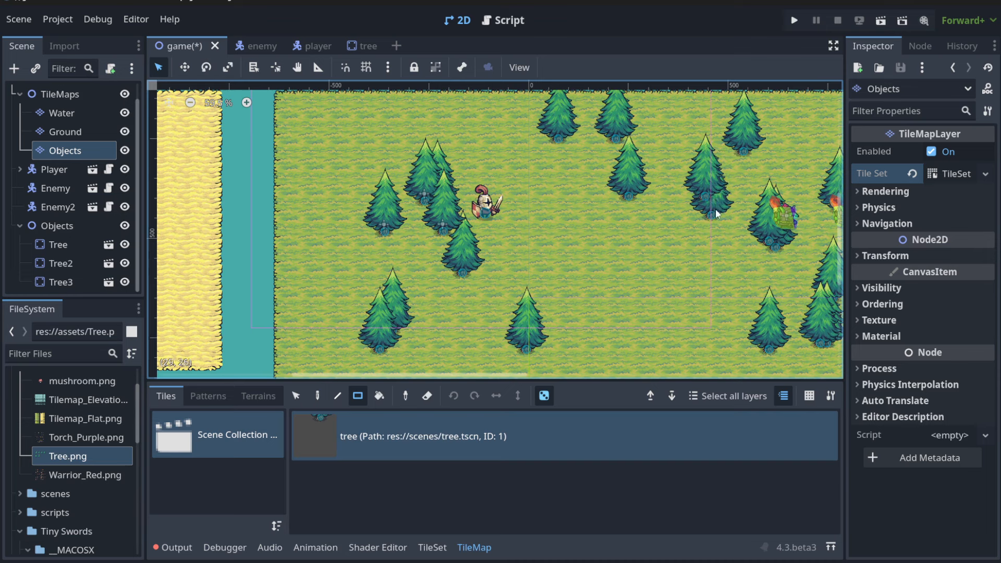
{"action": "right_click", "coordinate": [707, 196]}
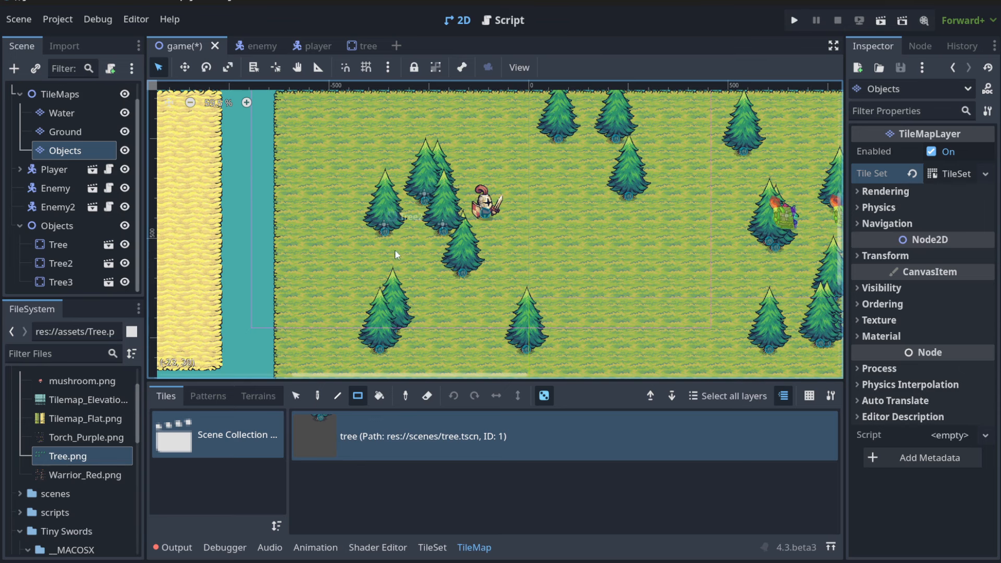
Delete the old Objects Node2D with its three Tree instances.
{"action": "left_click", "coordinate": [58, 226]}
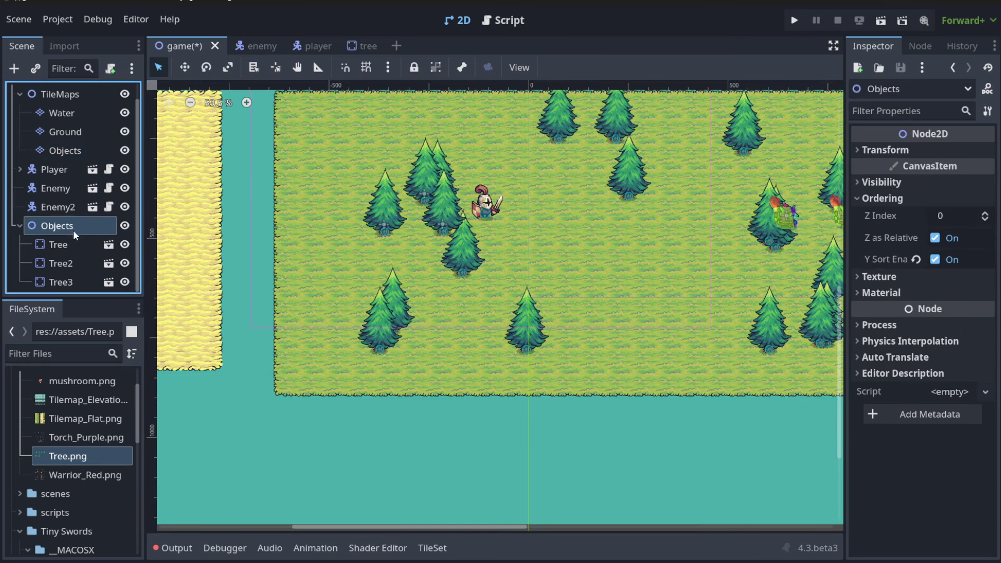
{"action": "left_click", "coordinate": [61, 282], "text": "shift"}
{"action": "key", "text": "Delete"}
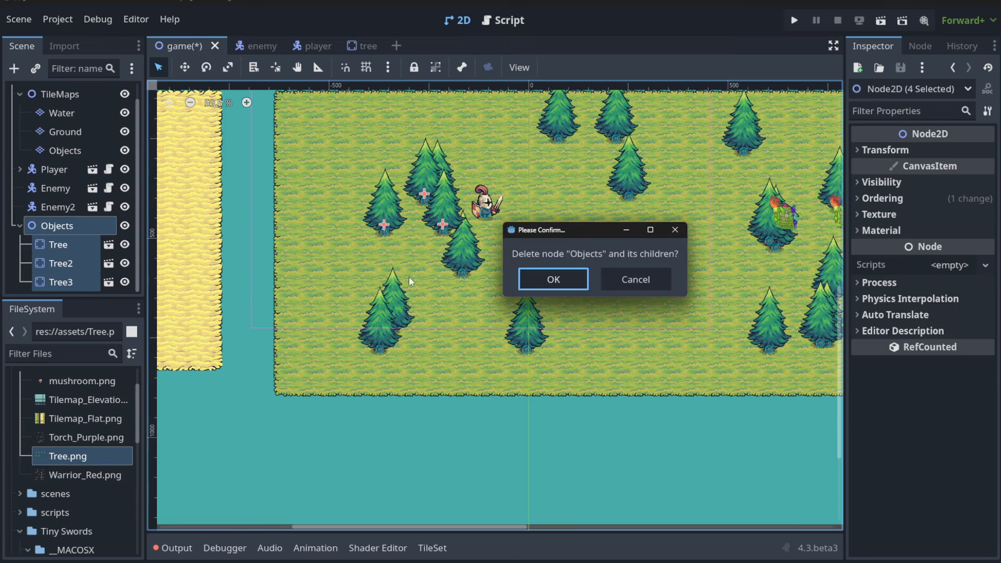
{"action": "left_click", "coordinate": [540, 277]}
Select the Objects tile layer with the tree tile and erase one tree from the map.
{"action": "left_click", "coordinate": [64, 149]}
{"action": "left_click", "coordinate": [369, 464]}
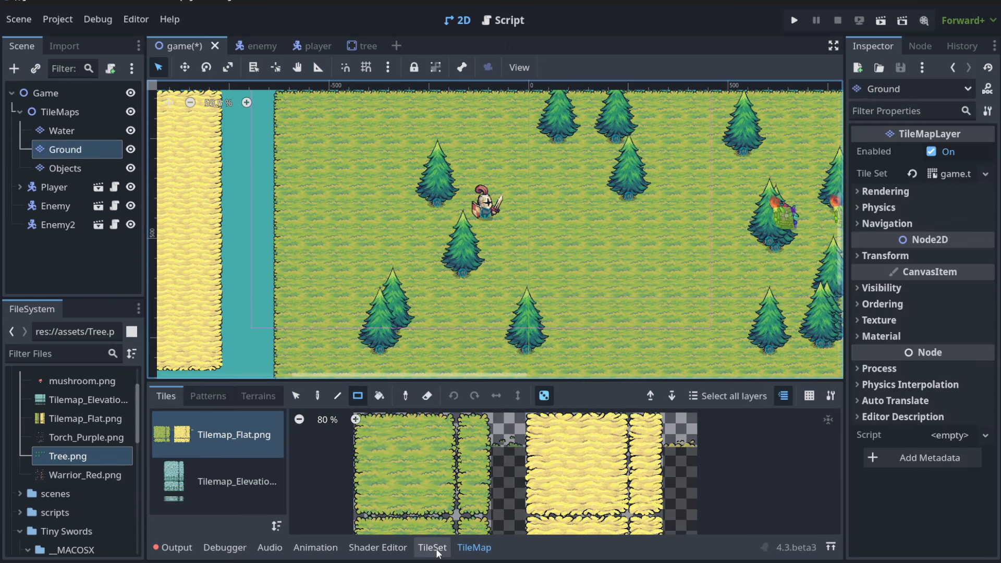
{"action": "left_click", "coordinate": [65, 168]}
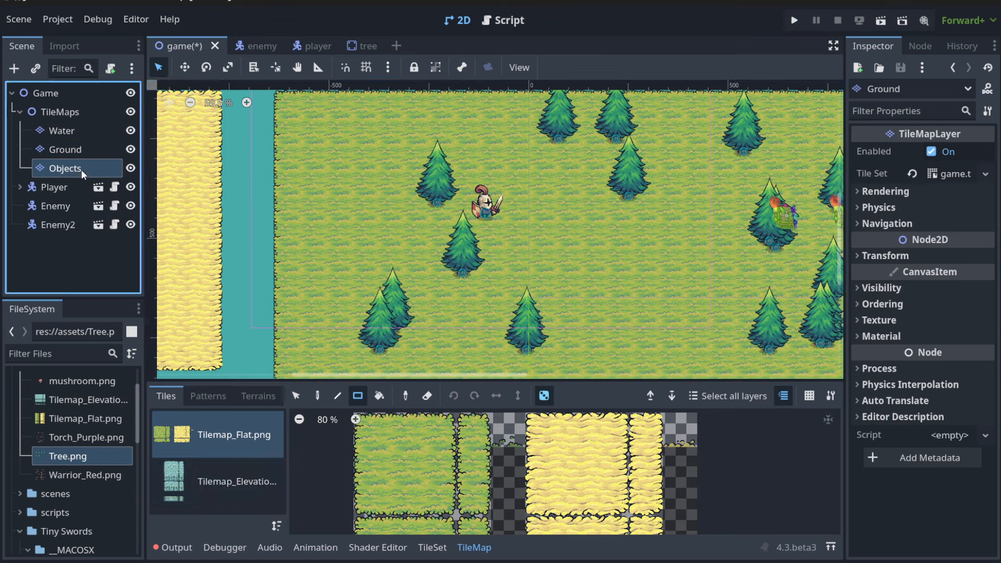
{"action": "left_click", "coordinate": [407, 436]}
{"action": "right_click", "coordinate": [465, 266]}
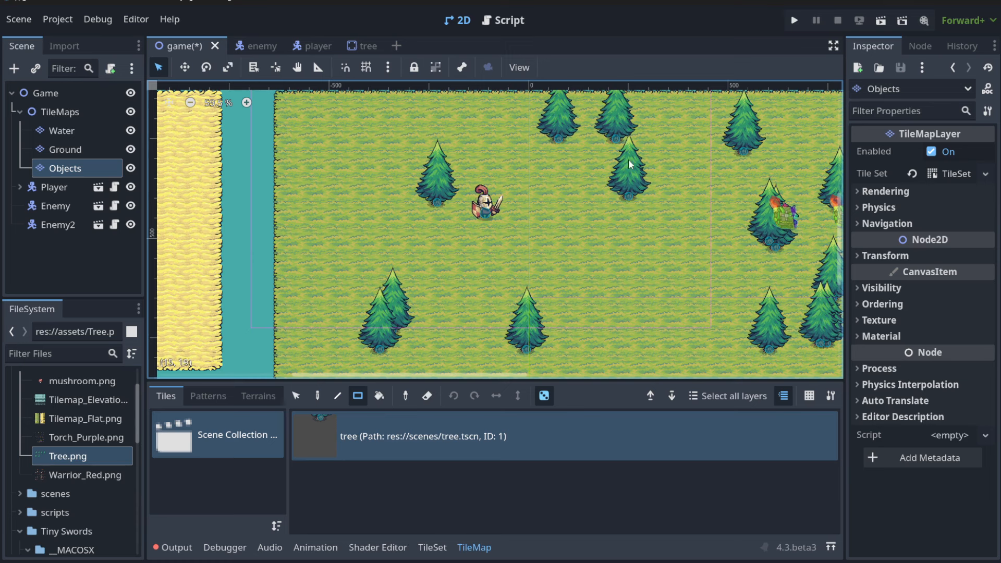
With the Rect eraser, erase the trees along the top of the grass on the Objects layer.
{"action": "middle_click_drag", "start_coordinate": [620, 143], "coordinate": [555, 187]}
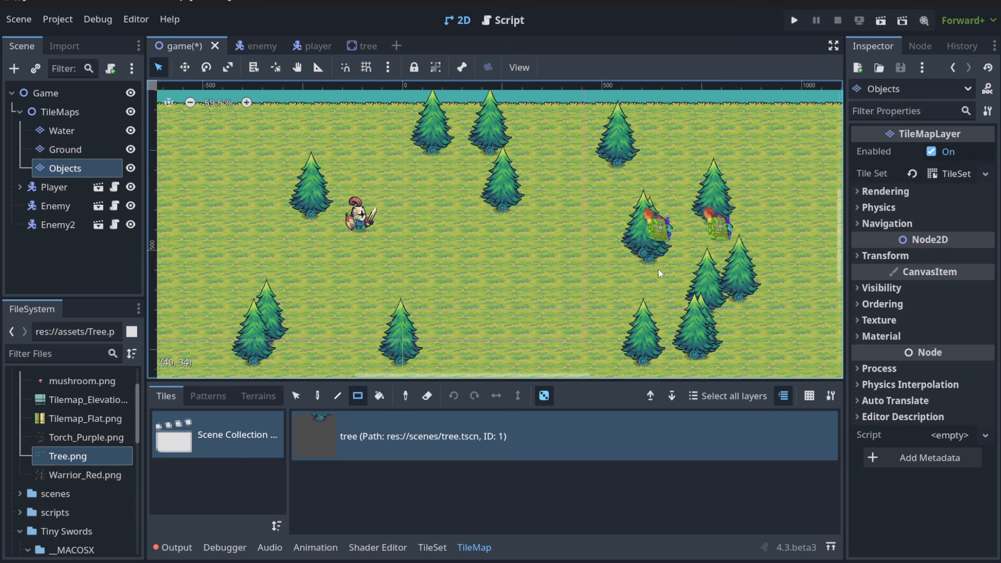
{"action": "left_click", "coordinate": [358, 396]}
{"action": "left_click", "coordinate": [427, 396]}
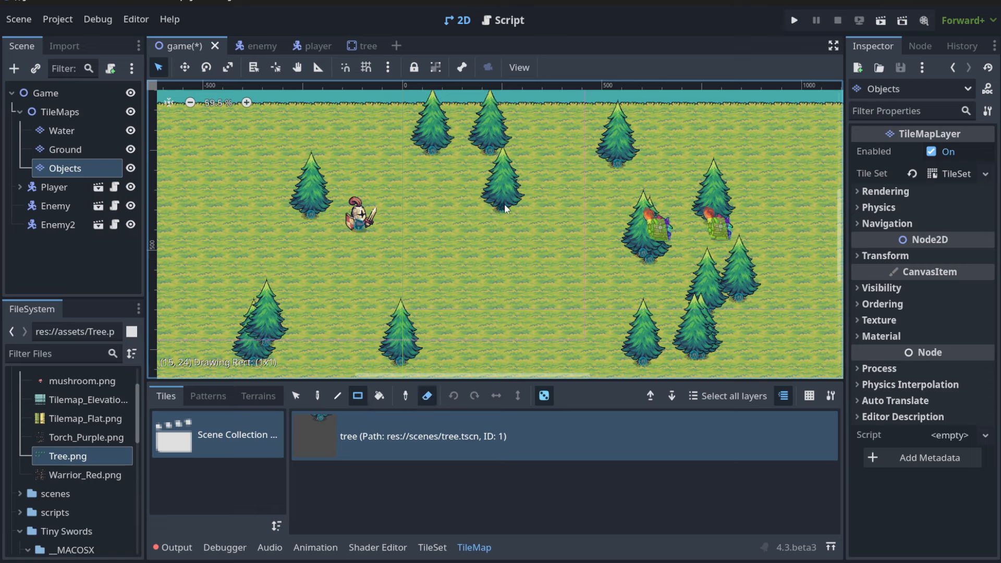
{"action": "left_click_drag", "start_coordinate": [484, 194], "coordinate": [517, 219]}
{"action": "left_click_drag", "start_coordinate": [499, 156], "coordinate": [469, 117]}
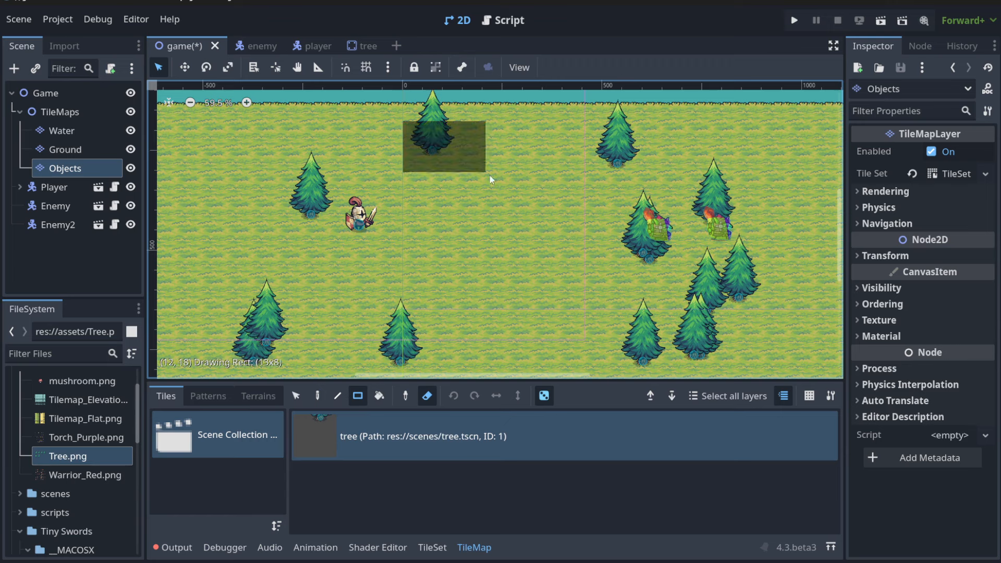
{"action": "left_click_drag", "start_coordinate": [407, 117], "coordinate": [500, 195]}
{"action": "left_click_drag", "start_coordinate": [594, 118], "coordinate": [640, 169]}
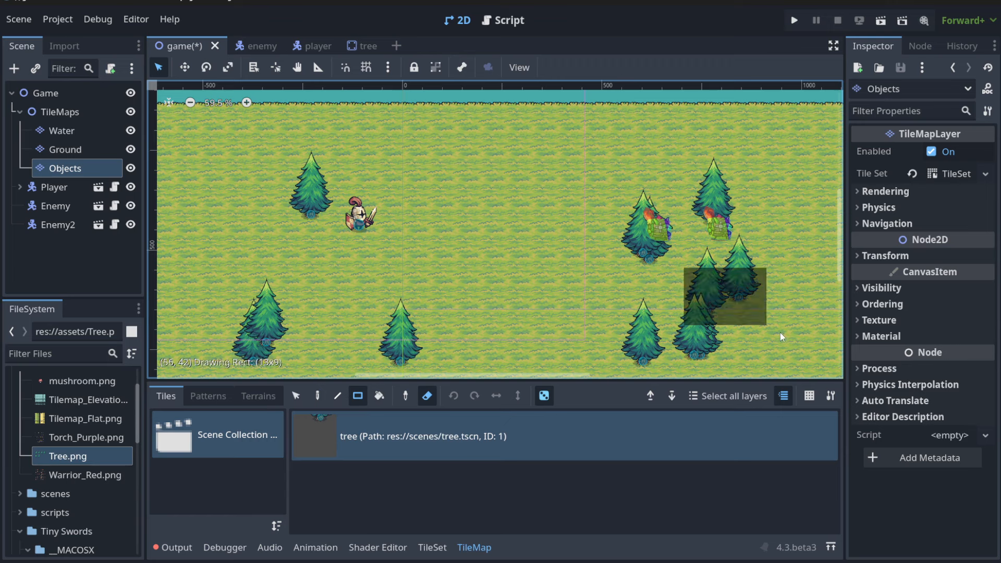
Erase the cluster of trees on the right, leaving a sparse scatter of trees.
{"action": "left_click_drag", "start_coordinate": [688, 269], "coordinate": [766, 352]}
{"action": "left_click_drag", "start_coordinate": [633, 189], "coordinate": [735, 259]}
{"action": "mouse_move", "coordinate": [435, 252]}
{"action": "middle_mouse_down"}
{"action": "mouse_move", "coordinate": [579, 219]}
{"action": "mouse_move", "coordinate": [550, 233]}
{"action": "middle_mouse_up"}
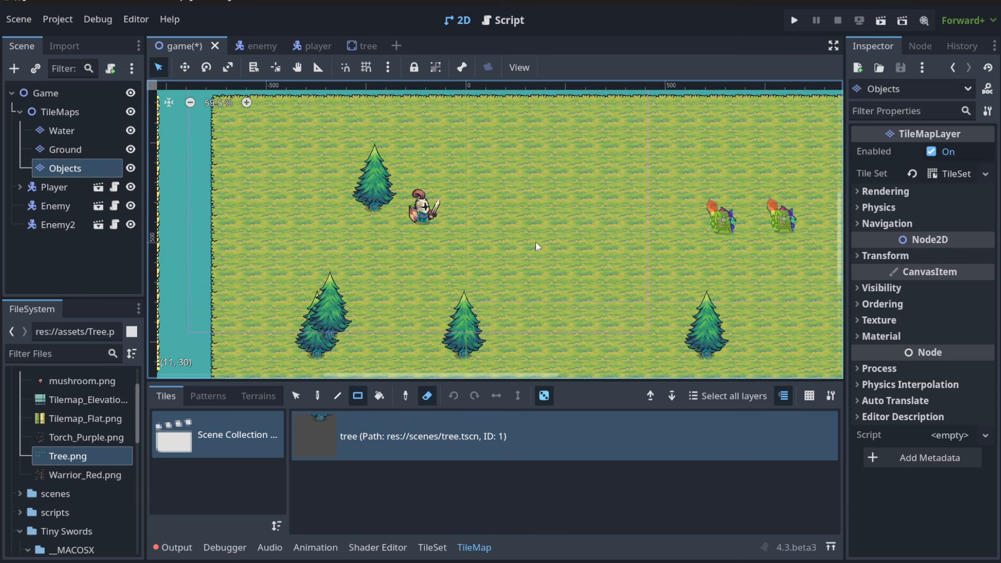
{"action": "left_click", "coordinate": [412, 446]}
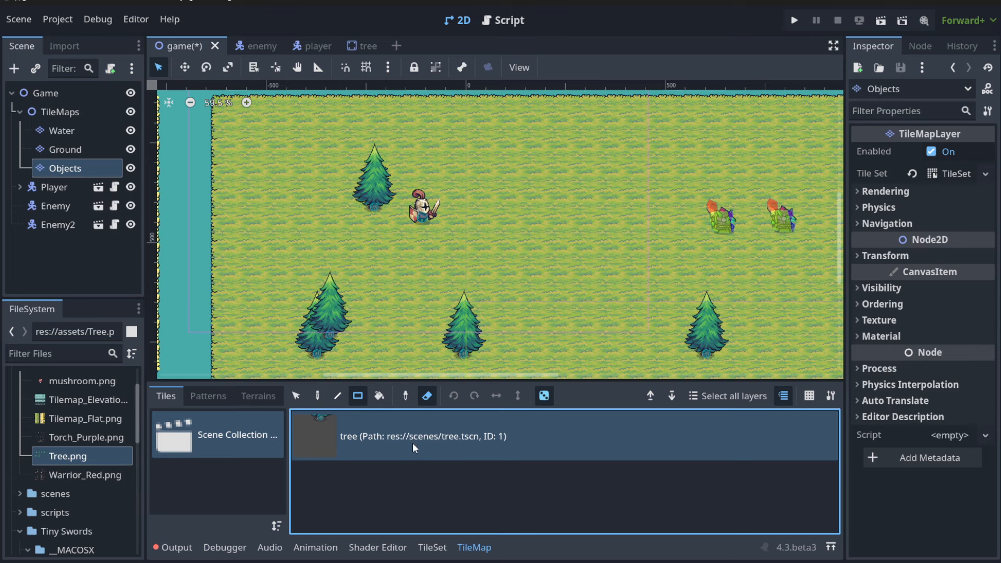
{"action": "left_click", "coordinate": [353, 47]}
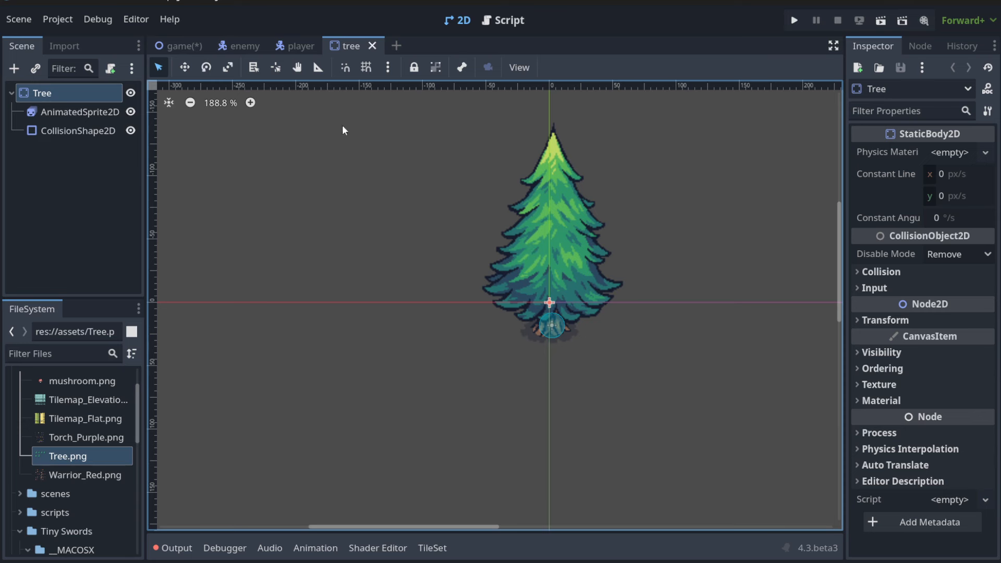
{"action": "left_click", "coordinate": [178, 46]}
{"action": "middle_click_drag", "start_coordinate": [628, 274], "coordinate": [554, 232]}
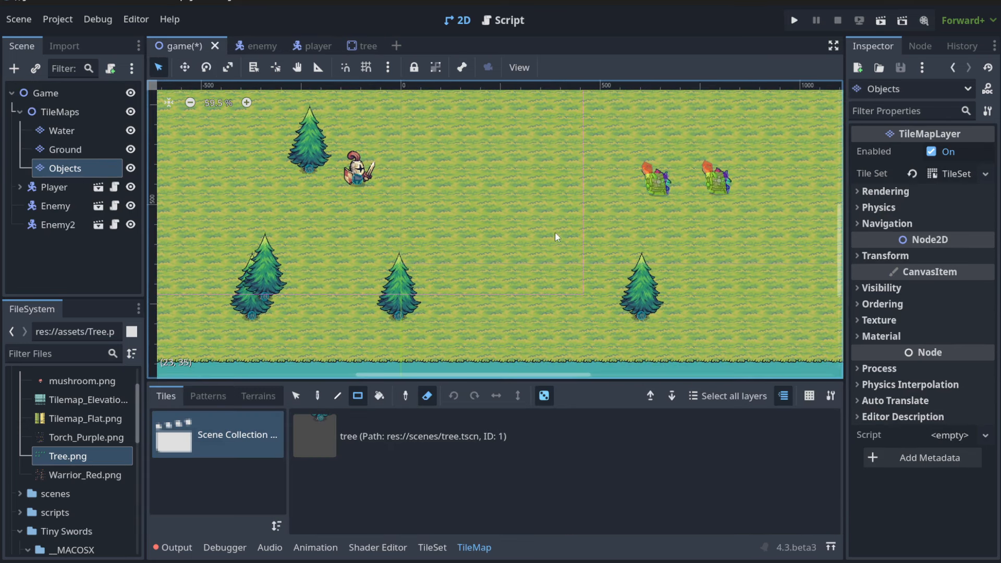
{"action": "middle_click_drag", "start_coordinate": [450, 203], "coordinate": [530, 227]}
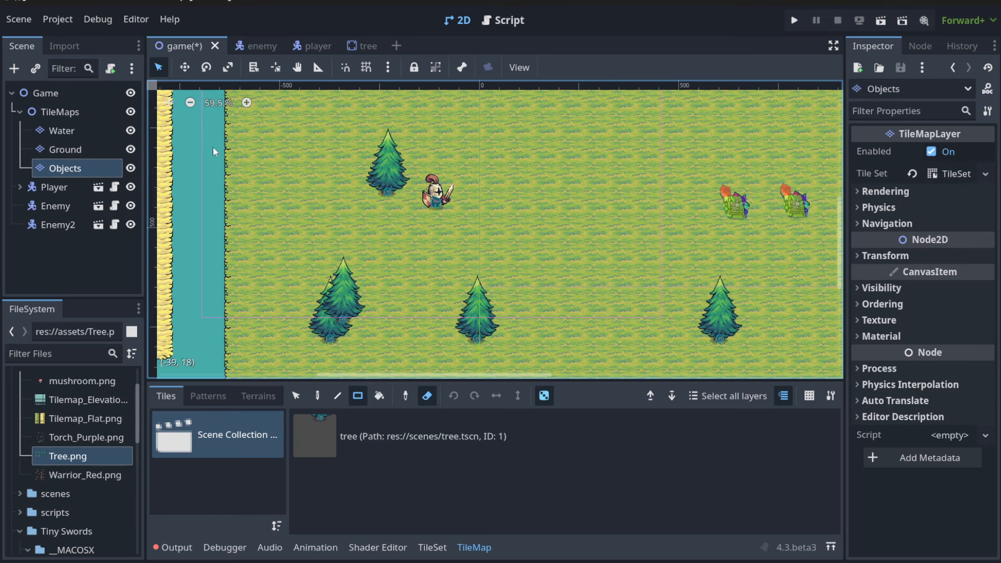
{"action": "left_click", "coordinate": [66, 111]}
{"action": "left_click", "coordinate": [380, 179]}
Move the player against the upper tree and enable Y Sort Enabled on the Objects layer.
{"action": "left_click", "coordinate": [55, 187]}
{"action": "mouse_move", "coordinate": [435, 194]}
{"action": "left_mouse_down"}
{"action": "mouse_move", "coordinate": [387, 180]}
{"action": "mouse_move", "coordinate": [420, 177]}
{"action": "left_mouse_up"}
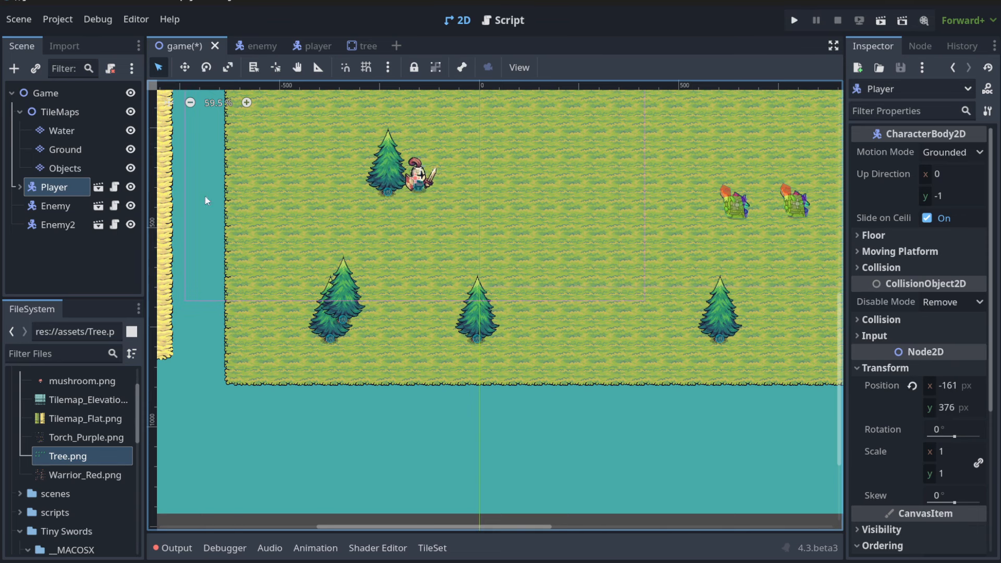
{"action": "left_click", "coordinate": [75, 168]}
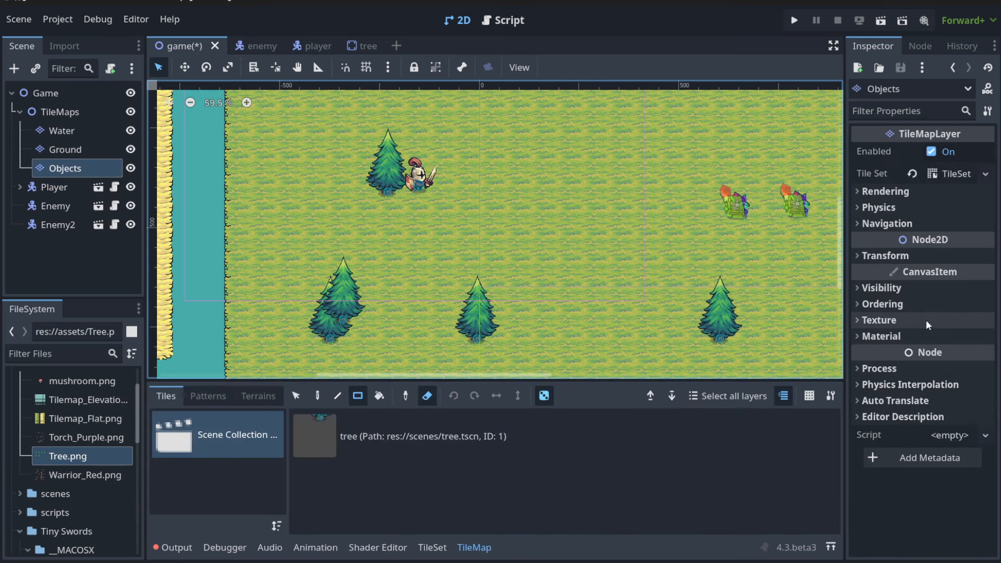
{"action": "left_click", "coordinate": [927, 305]}
{"action": "left_click", "coordinate": [936, 364]}
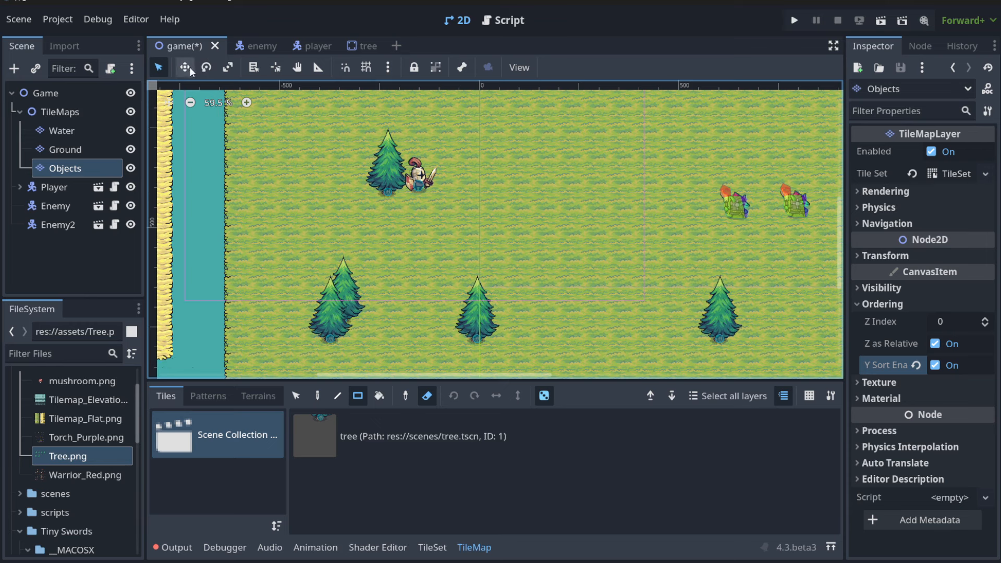
Move the player onto the upper tree's base to test the sorting.
{"action": "left_click", "coordinate": [55, 187]}
{"action": "left_click_drag", "start_coordinate": [422, 184], "coordinate": [438, 187]}
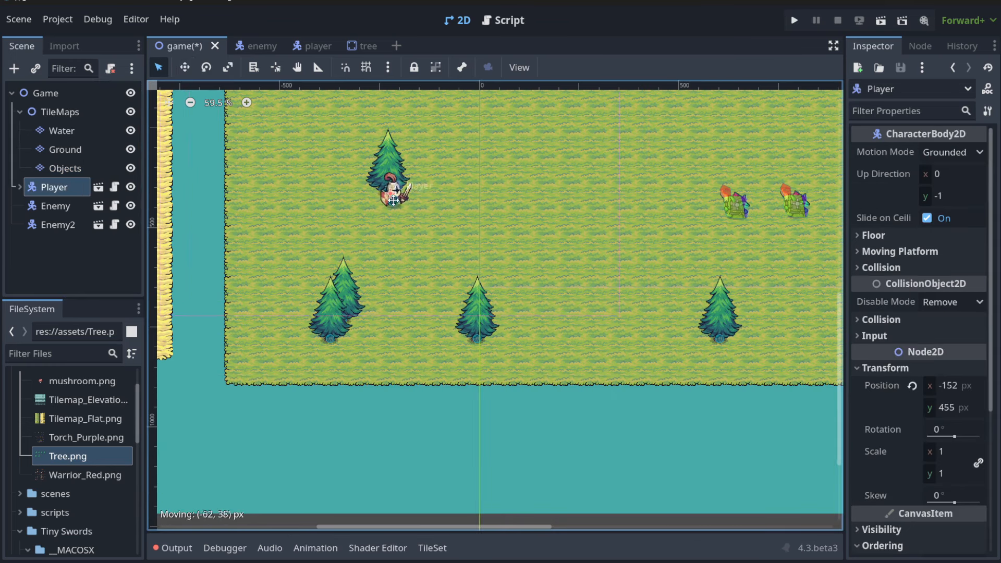
Enable Y Sort Enabled on the TileMaps group and save the level scene.
{"action": "left_click", "coordinate": [69, 111]}
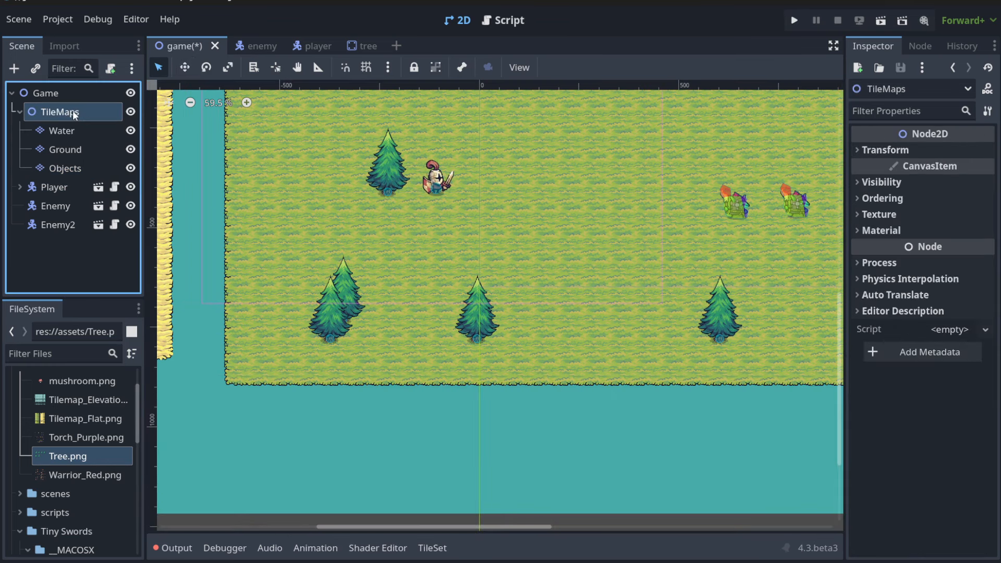
{"action": "left_click", "coordinate": [882, 197]}
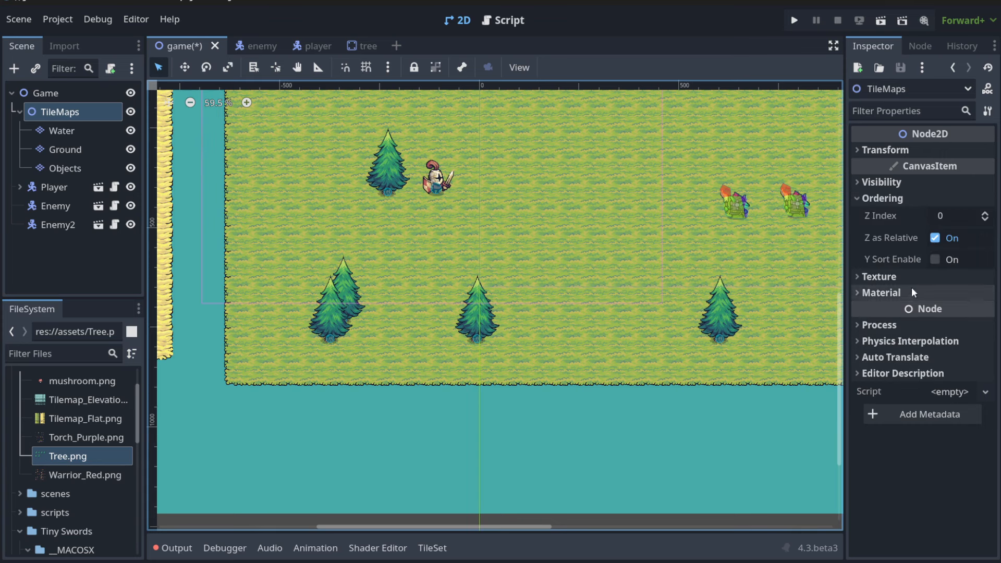
{"action": "left_click", "coordinate": [935, 258]}
{"action": "key", "text": "ctrl+s"}
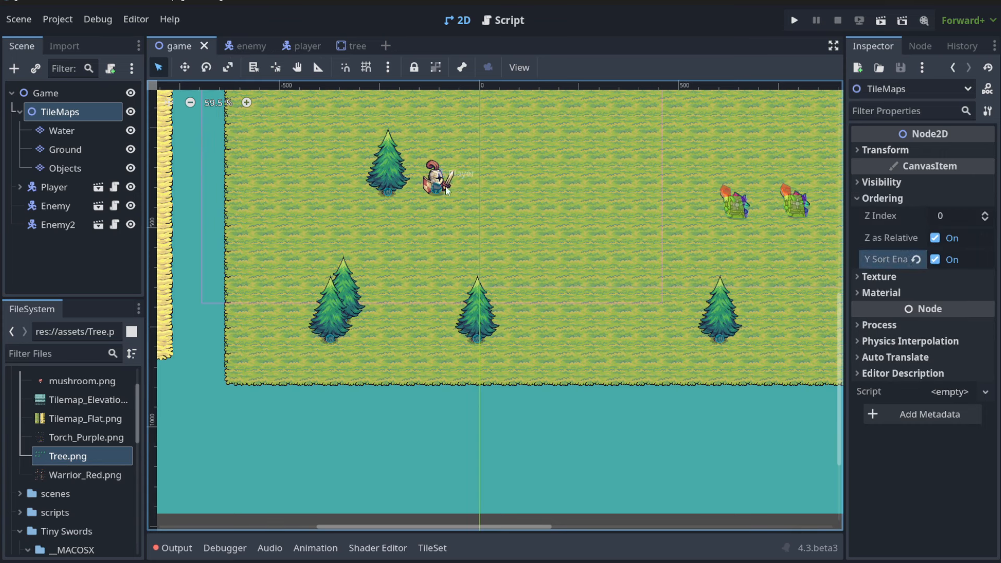
Move the player behind the upper tree to check it sorts correctly.
{"action": "left_click", "coordinate": [437, 181]}
{"action": "mouse_move", "coordinate": [436, 181]}
{"action": "left_mouse_down"}
{"action": "mouse_move", "coordinate": [391, 186]}
{"action": "mouse_move", "coordinate": [419, 187]}
{"action": "left_mouse_up"}
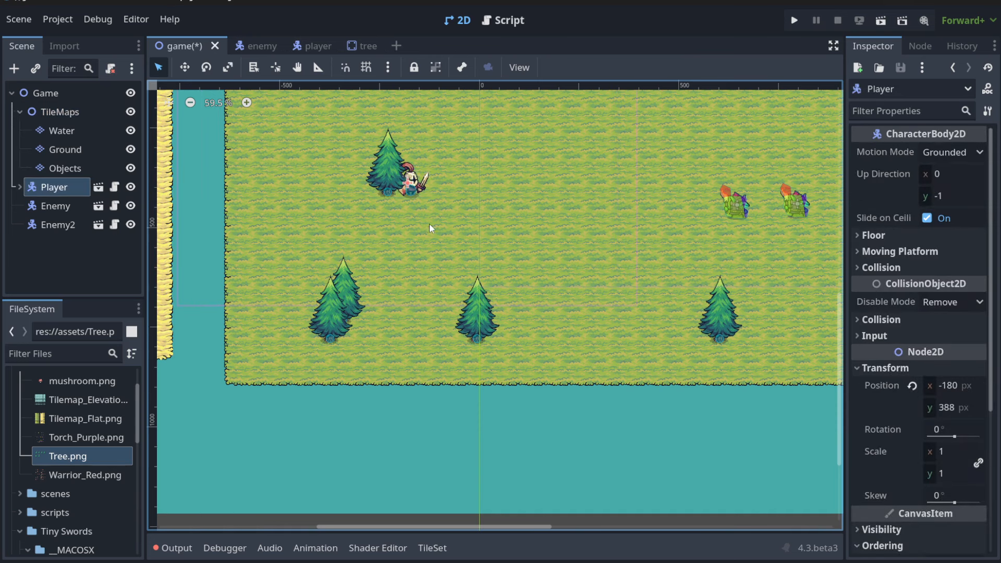